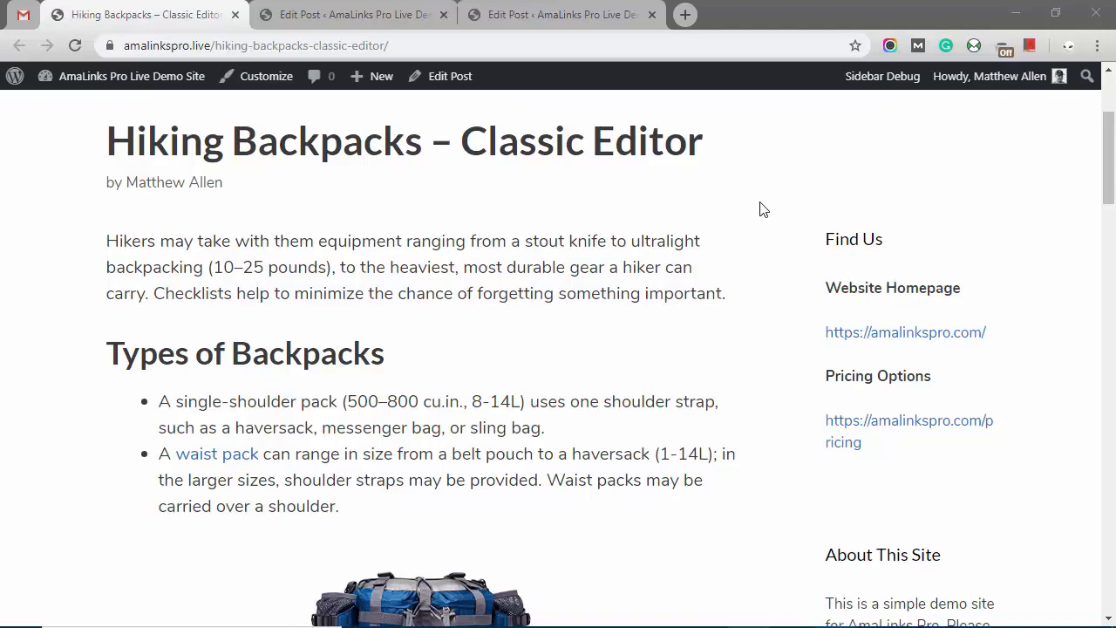
Examine the waist pack text link, product image link and Amazon buy button in the published Hiking Backpacks post.
{"action": "scroll", "coordinate": [759, 209], "scroll_direction": "down", "scroll_amount": 1}
{"action": "scroll", "coordinate": [641, 197], "scroll_direction": "down", "scroll_amount": 1}
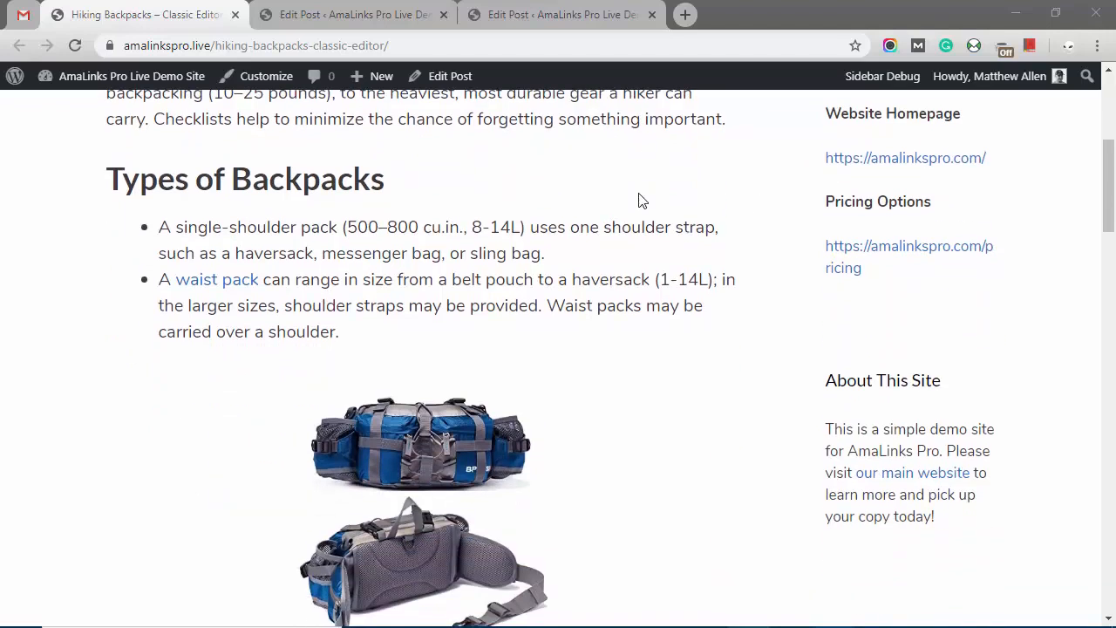
{"action": "scroll", "coordinate": [642, 195], "scroll_direction": "down", "scroll_amount": 1}
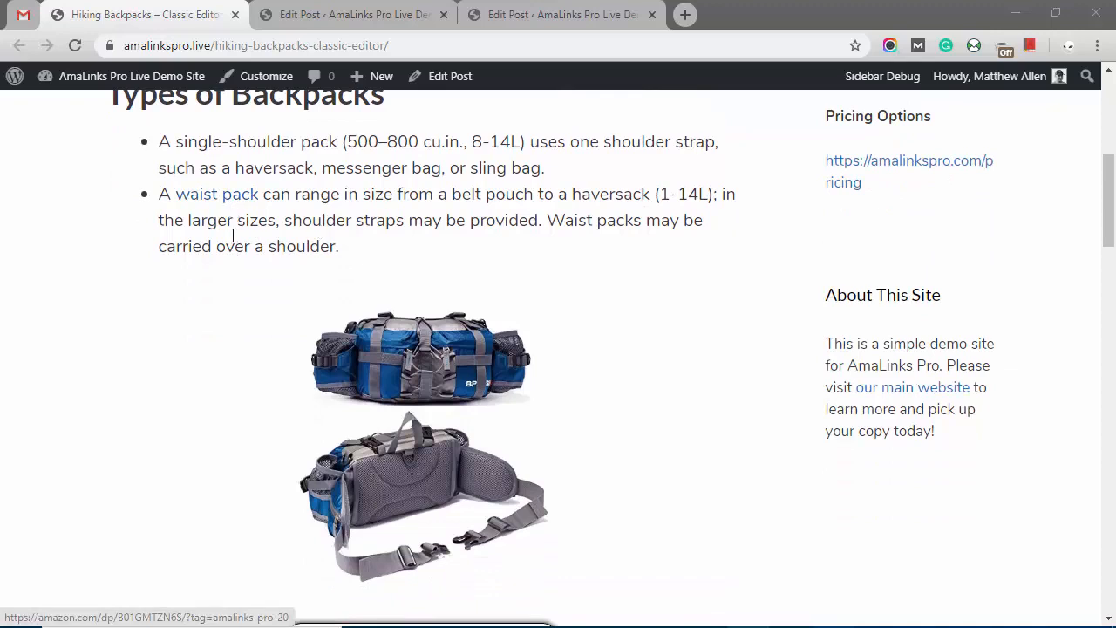
{"action": "scroll", "coordinate": [381, 353], "scroll_direction": "down", "scroll_amount": 1}
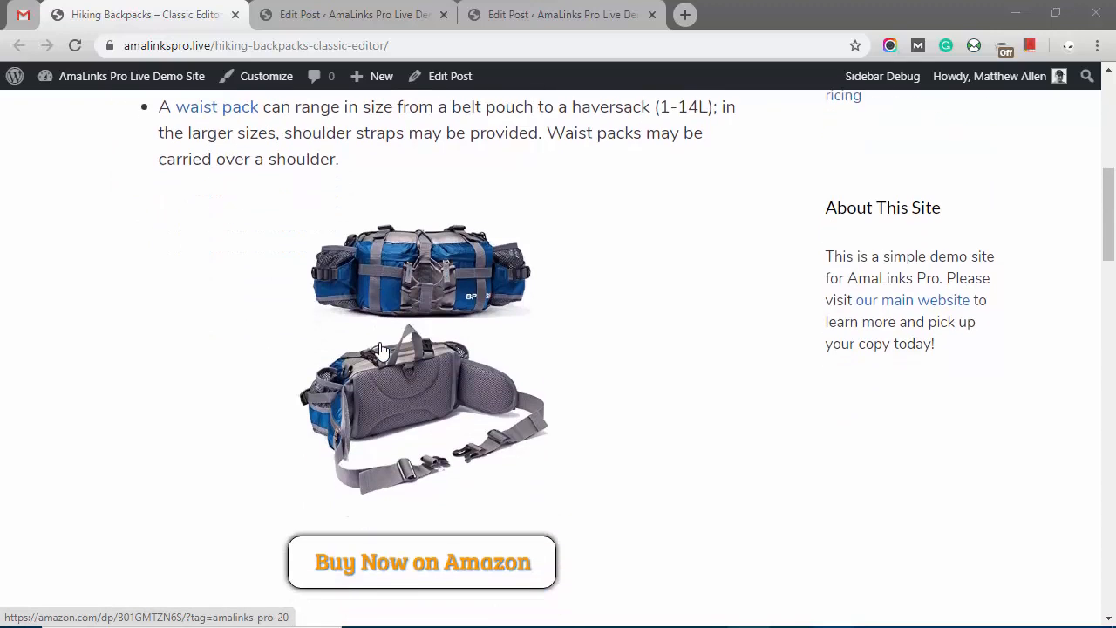
{"action": "scroll", "coordinate": [443, 311], "scroll_direction": "down", "scroll_amount": 1}
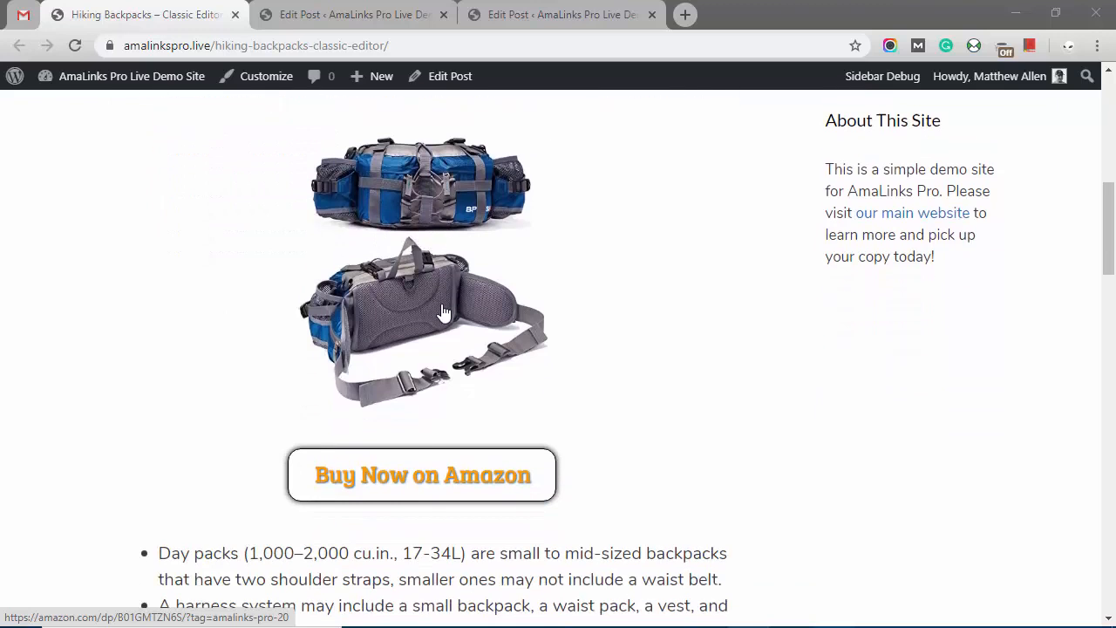
{"action": "scroll", "coordinate": [445, 312], "scroll_direction": "down", "scroll_amount": 1}
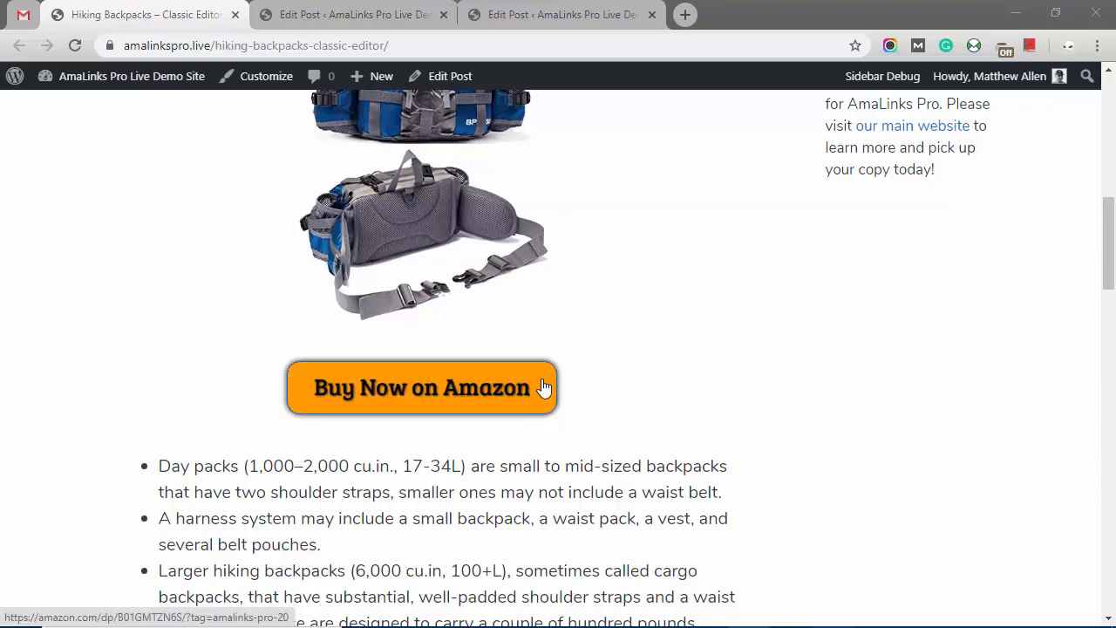
{"action": "scroll", "coordinate": [528, 388], "scroll_direction": "down", "scroll_amount": 1}
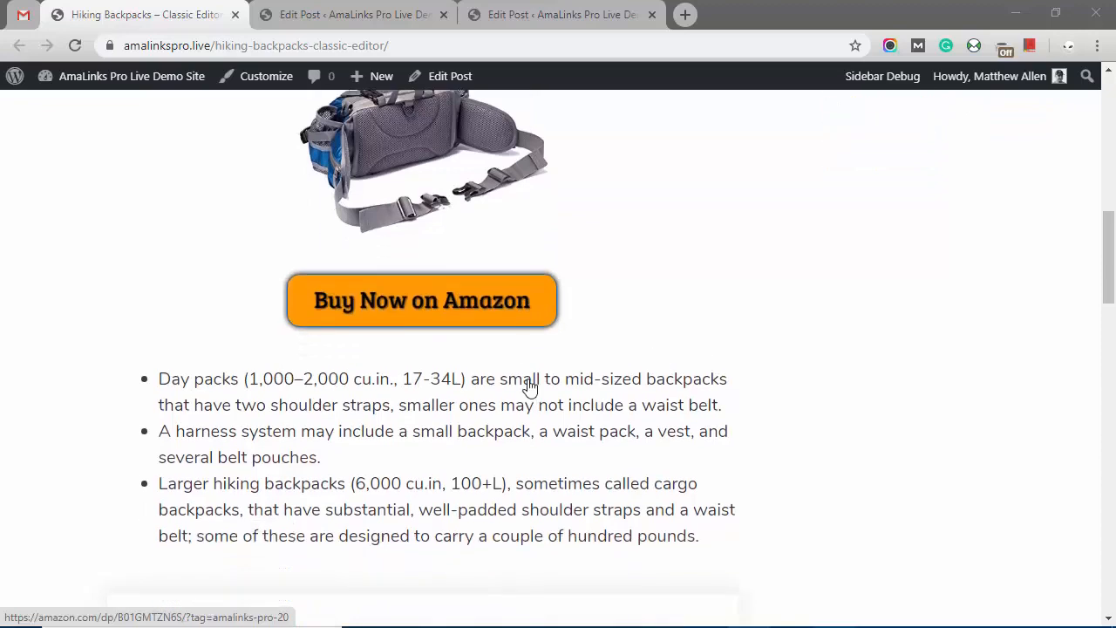
Examine the Mountaintop 40L product showcase and the Backpack Comparison table in the published post.
{"action": "scroll", "coordinate": [655, 315], "scroll_direction": "down", "scroll_amount": 5}
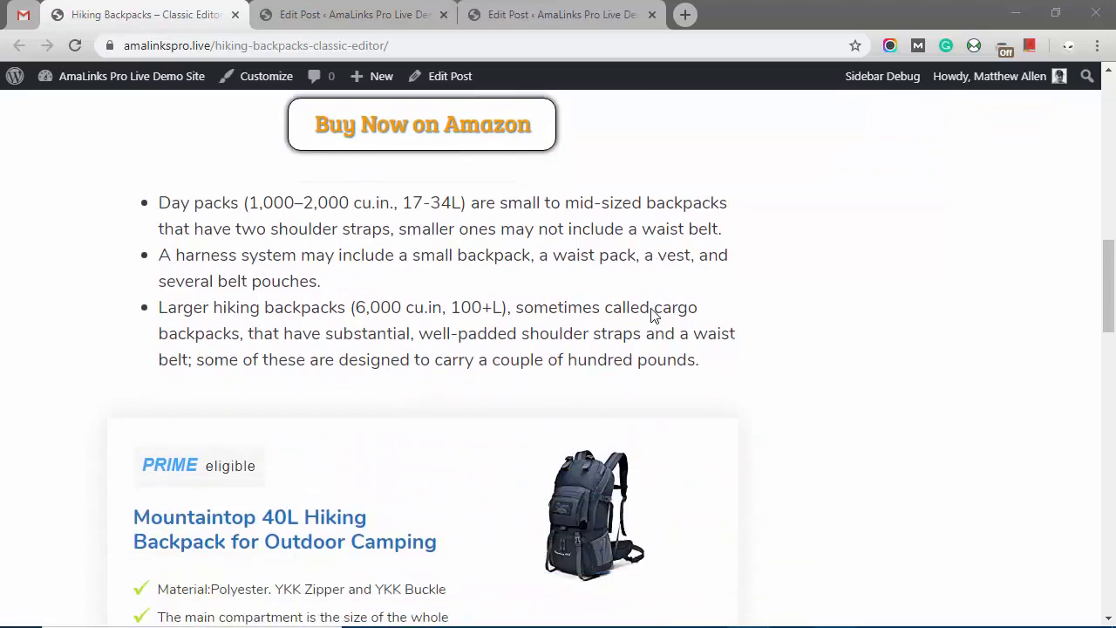
{"action": "scroll", "coordinate": [655, 316], "scroll_direction": "down", "scroll_amount": 1}
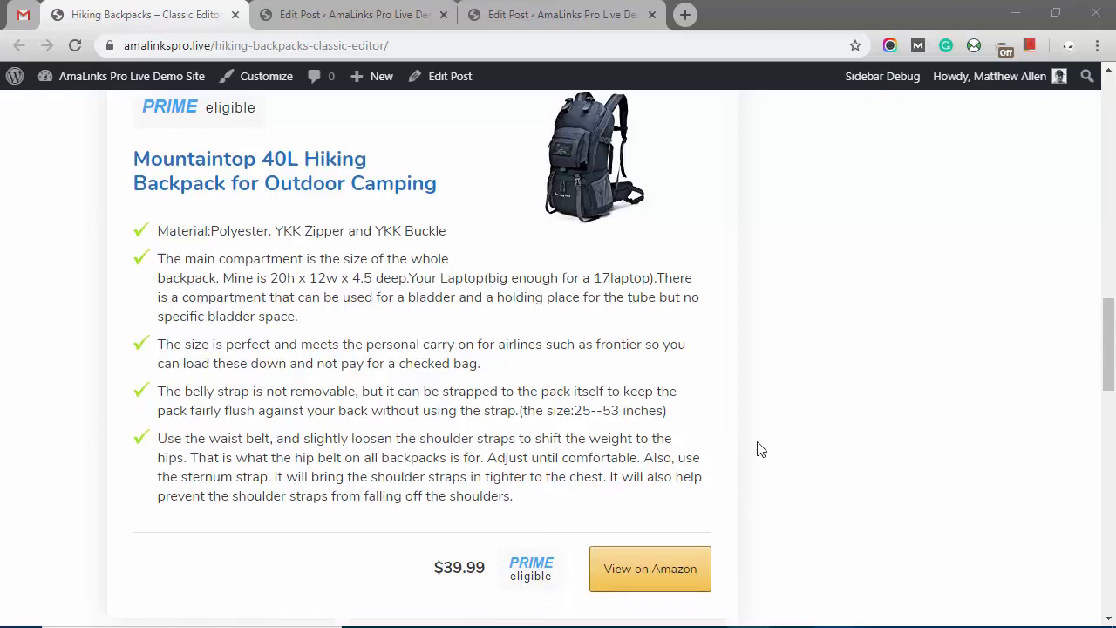
{"action": "scroll", "coordinate": [663, 436], "scroll_direction": "down", "scroll_amount": 2}
{"action": "scroll", "coordinate": [608, 430], "scroll_direction": "down", "scroll_amount": 2}
{"action": "scroll", "coordinate": [606, 427], "scroll_direction": "down", "scroll_amount": 3}
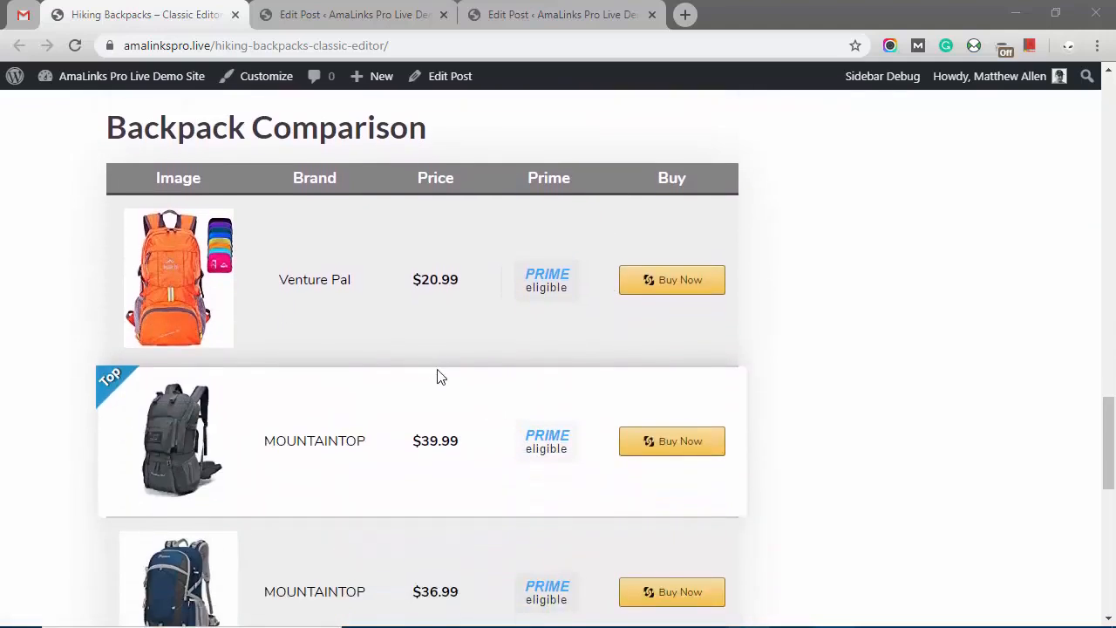
{"action": "scroll", "coordinate": [440, 377], "scroll_direction": "down", "scroll_amount": 4}
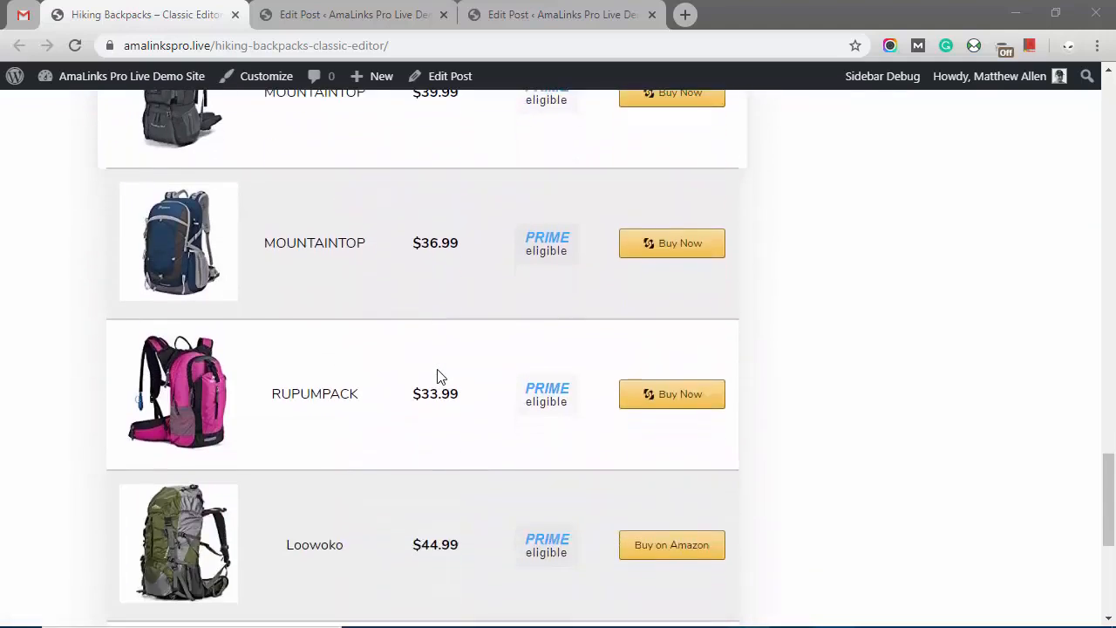
{"action": "scroll", "coordinate": [438, 376], "scroll_direction": "down", "scroll_amount": 3}
{"action": "scroll", "coordinate": [431, 364], "scroll_direction": "up", "scroll_amount": 5}
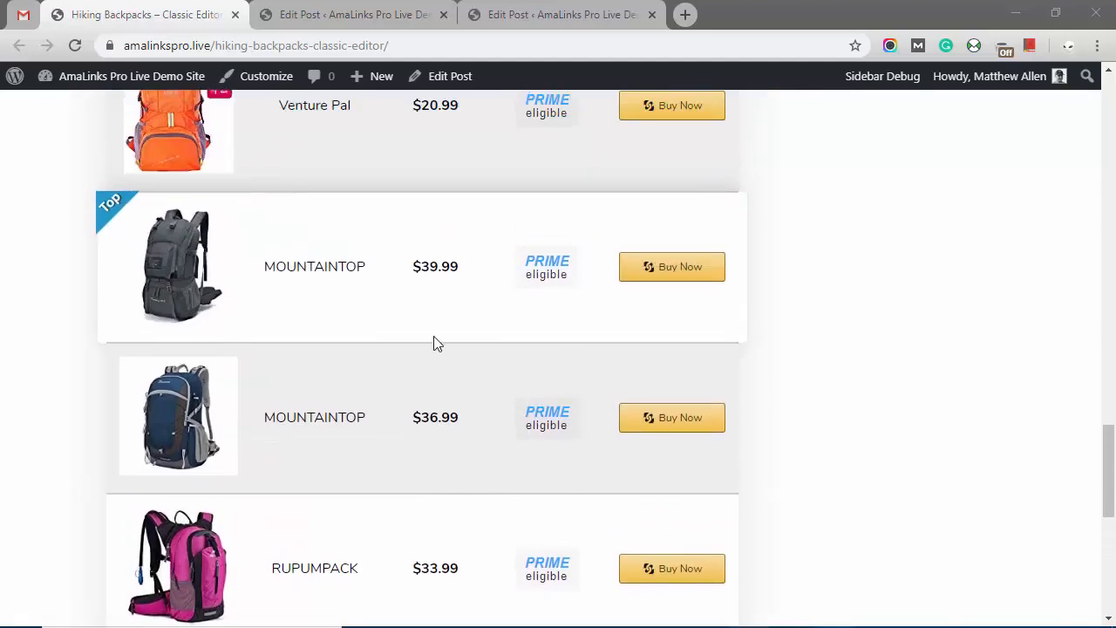
In the classic editor version of the Hiking Backpacks post, add an empty paragraph below the comparison table shortcode.
{"action": "left_click", "coordinate": [346, 17]}
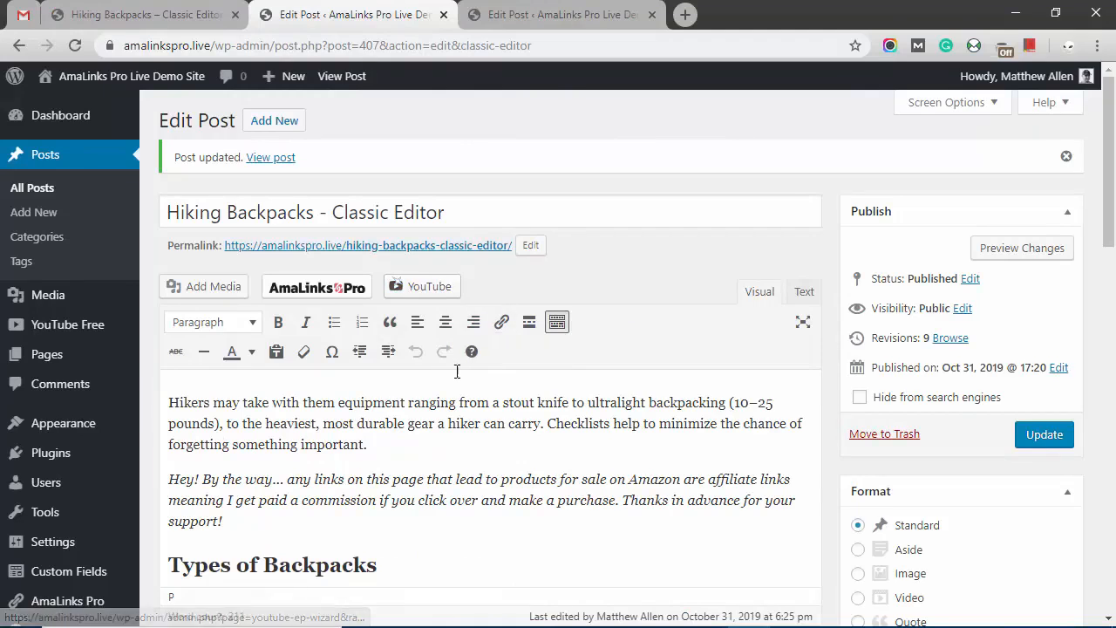
{"action": "scroll", "coordinate": [452, 370], "scroll_direction": "down", "scroll_amount": 5}
{"action": "scroll", "coordinate": [452, 370], "scroll_direction": "down", "scroll_amount": 5}
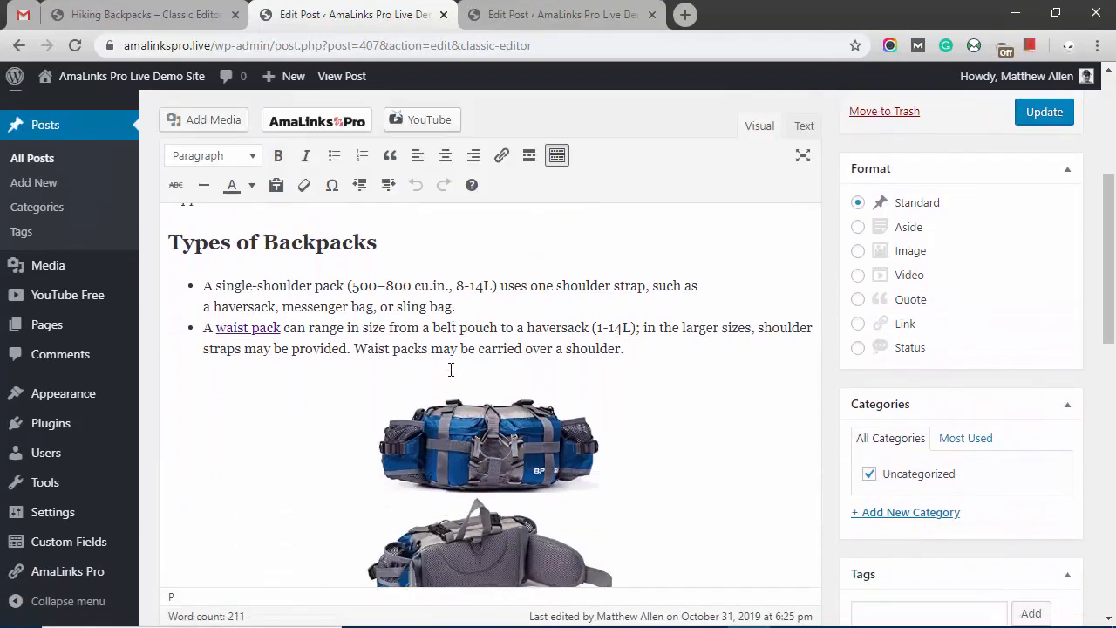
{"action": "scroll", "coordinate": [471, 375], "scroll_direction": "down", "scroll_amount": 1}
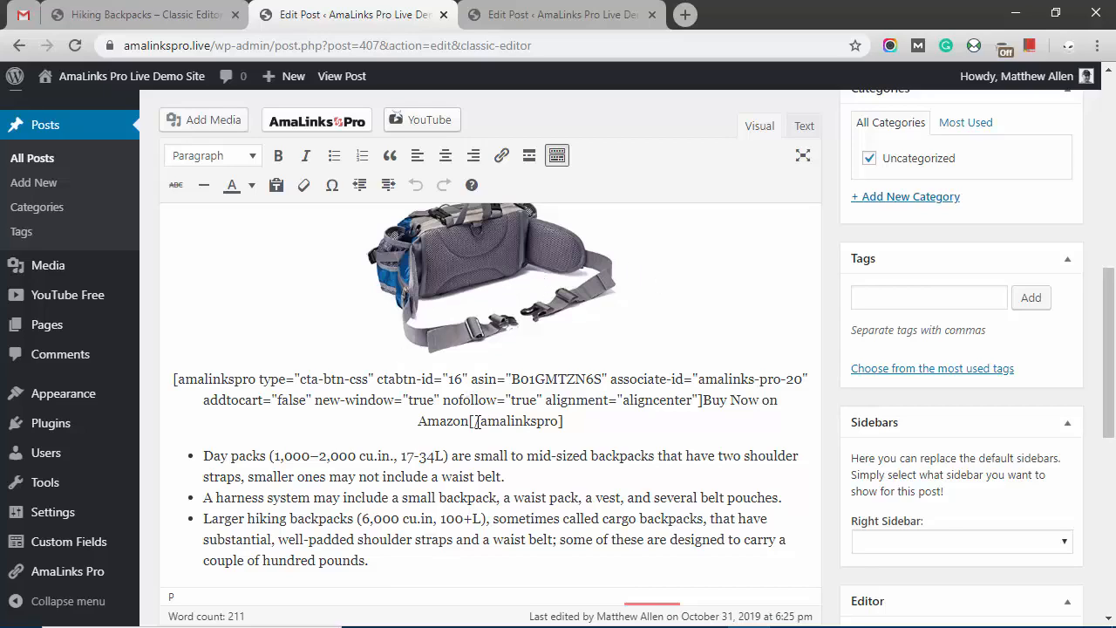
{"action": "scroll", "coordinate": [438, 419], "scroll_direction": "down", "scroll_amount": 8}
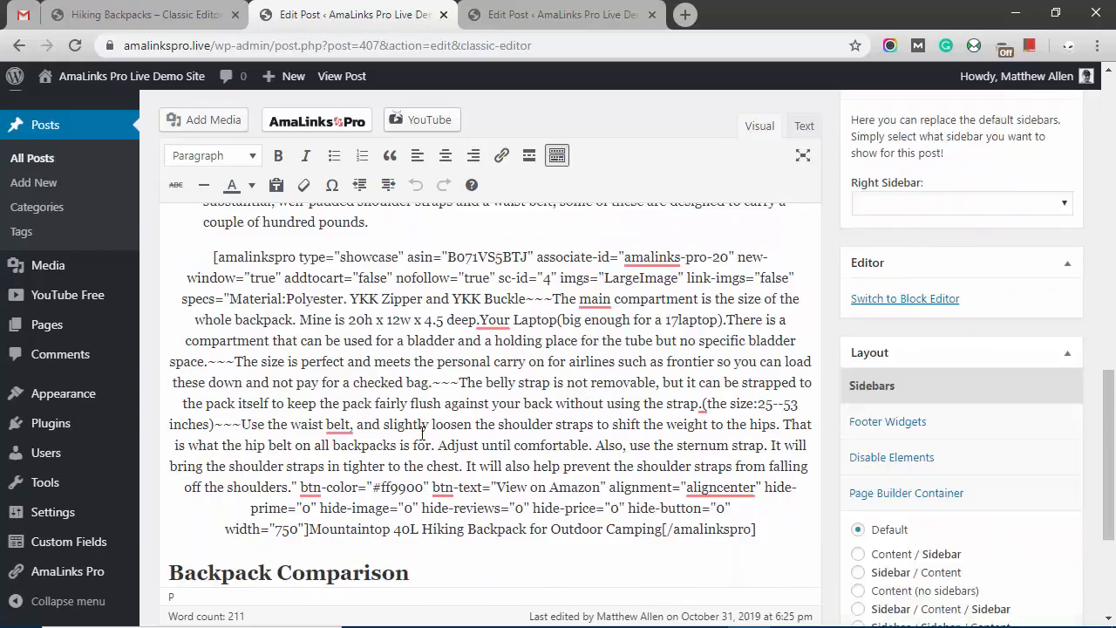
{"action": "scroll", "coordinate": [423, 434], "scroll_direction": "down", "scroll_amount": 3}
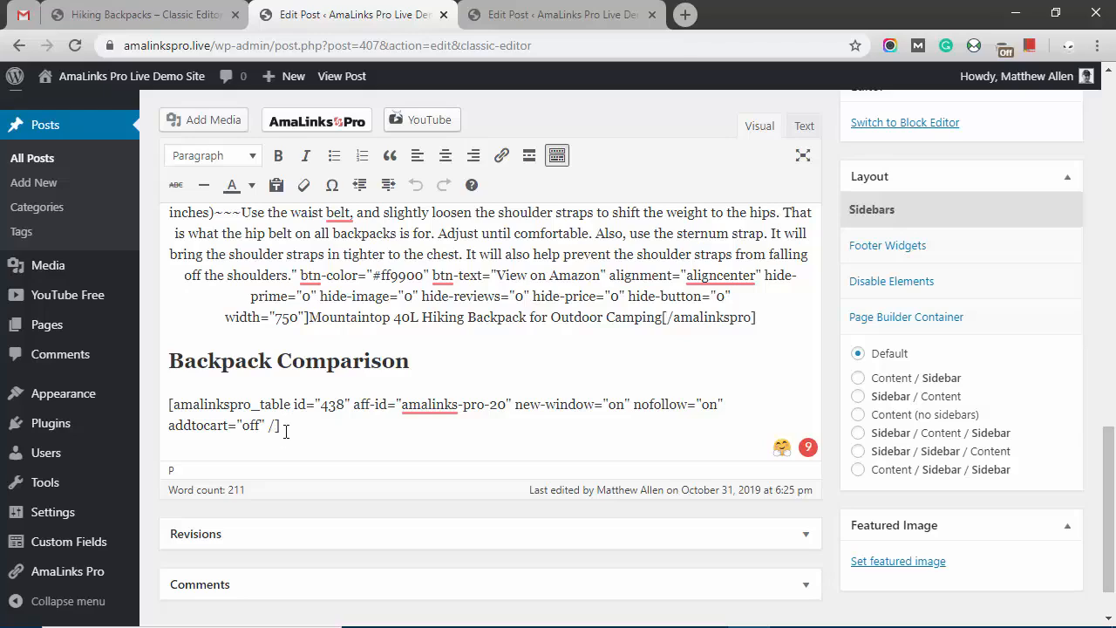
{"action": "key", "text": "Return"}
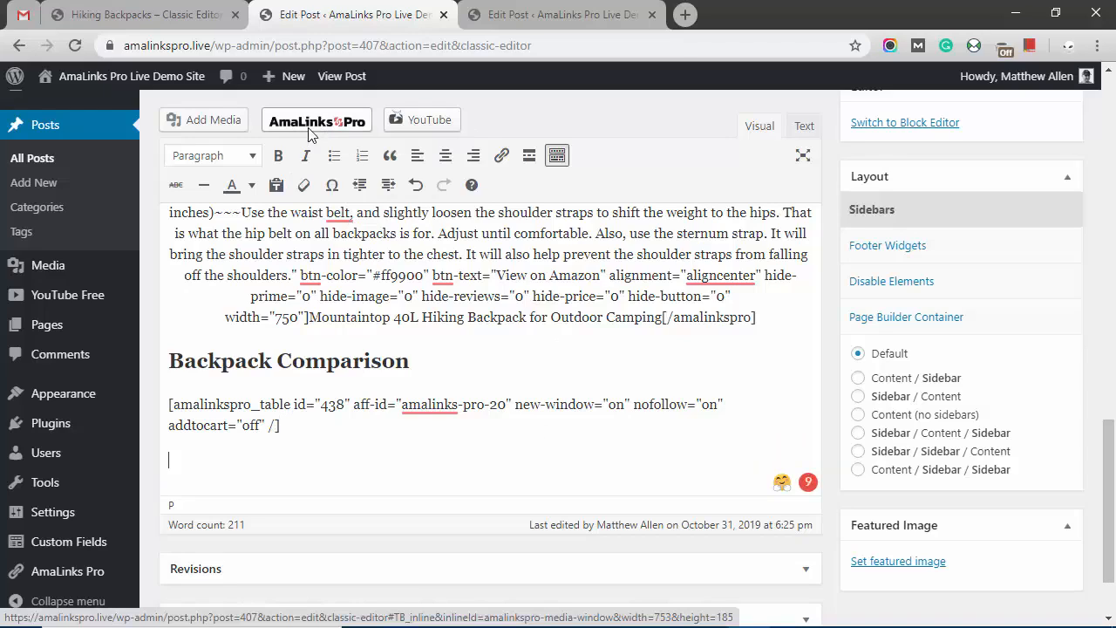
Start a new AmaLinks Pro link and search the products for "hiking backpacks".
{"action": "left_click", "coordinate": [316, 123]}
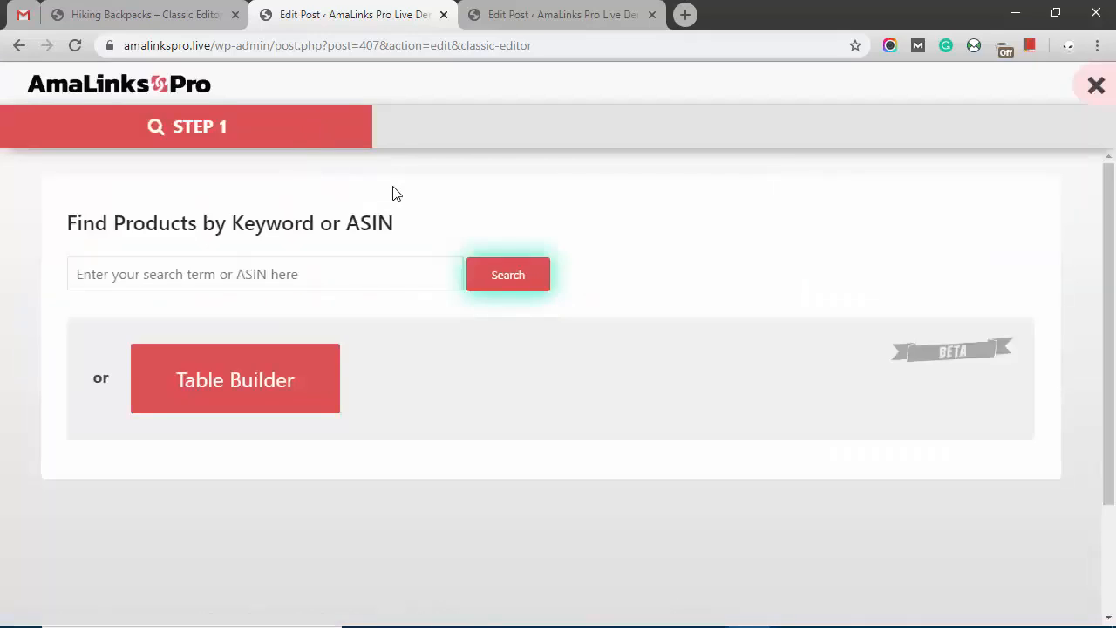
{"action": "left_click", "coordinate": [243, 278]}
{"action": "type", "text": "hiking backpacks"}
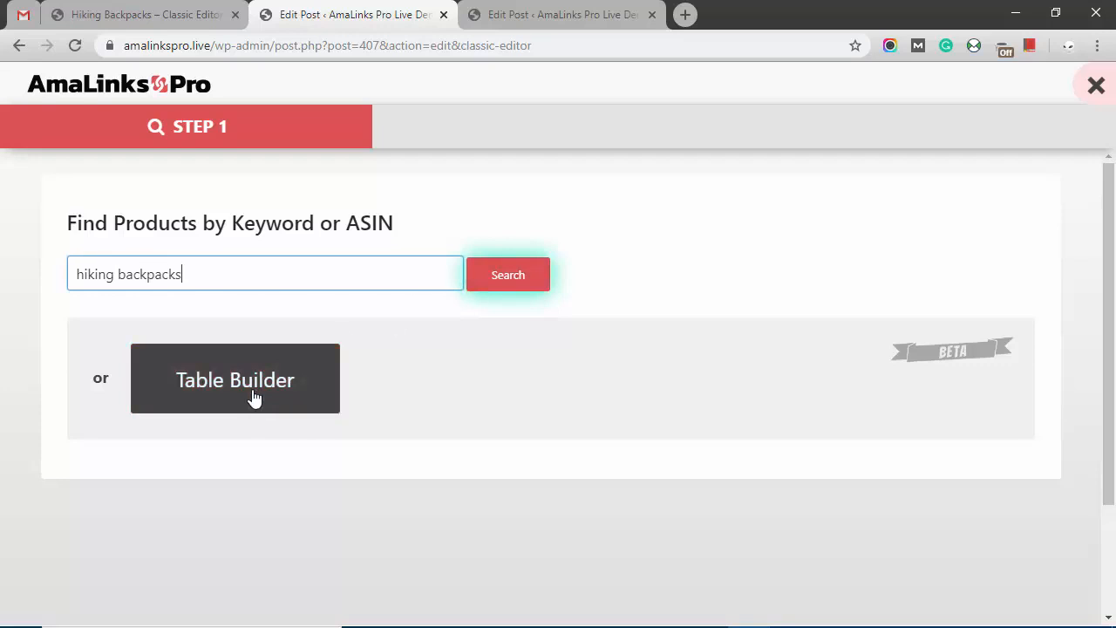
{"action": "left_click", "coordinate": [481, 286]}
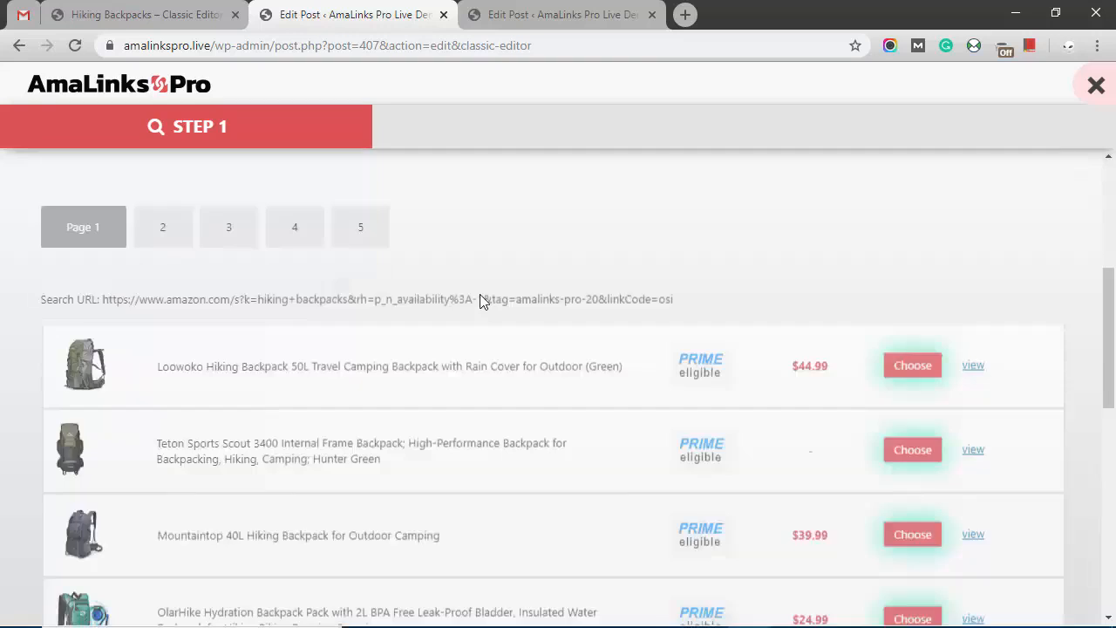
Choose the Mountaintop 40L Hiking Backpack for Outdoor Camping from the results and set its link type to Showcase.
{"action": "scroll", "coordinate": [476, 287], "scroll_direction": "down", "scroll_amount": 3}
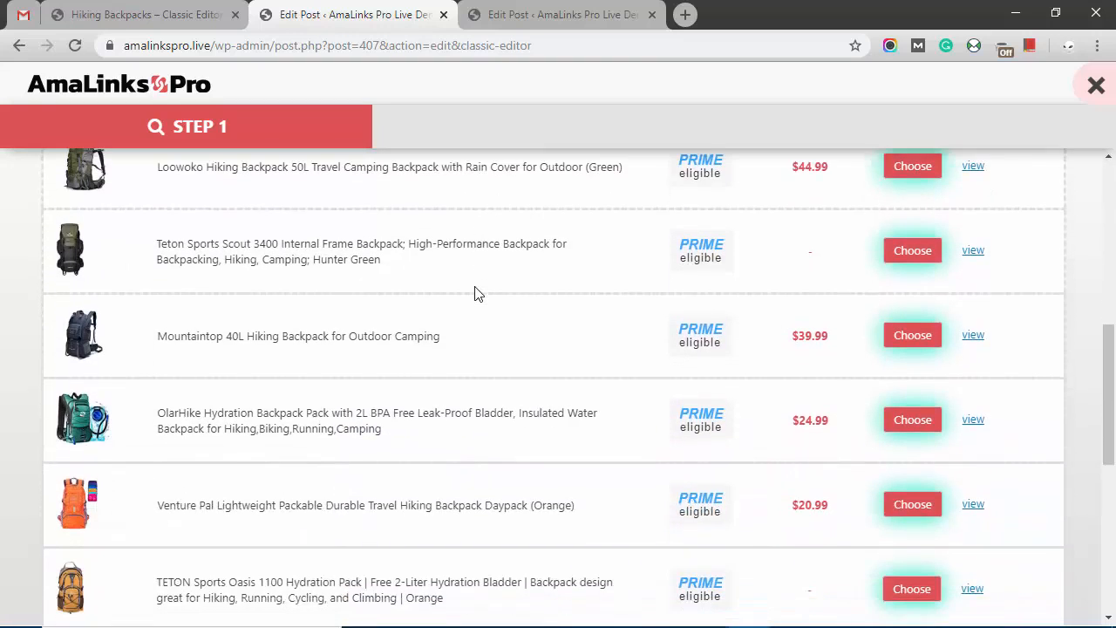
{"action": "scroll", "coordinate": [474, 295], "scroll_direction": "down", "scroll_amount": 1}
{"action": "scroll", "coordinate": [473, 292], "scroll_direction": "up", "scroll_amount": 4}
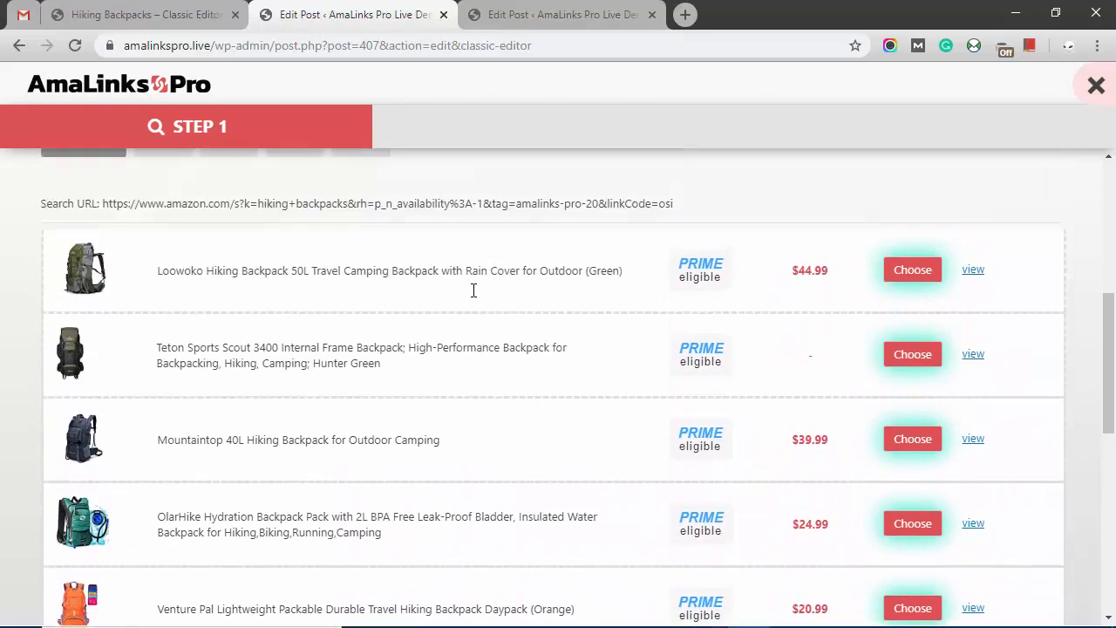
{"action": "scroll", "coordinate": [474, 292], "scroll_direction": "down", "scroll_amount": 3}
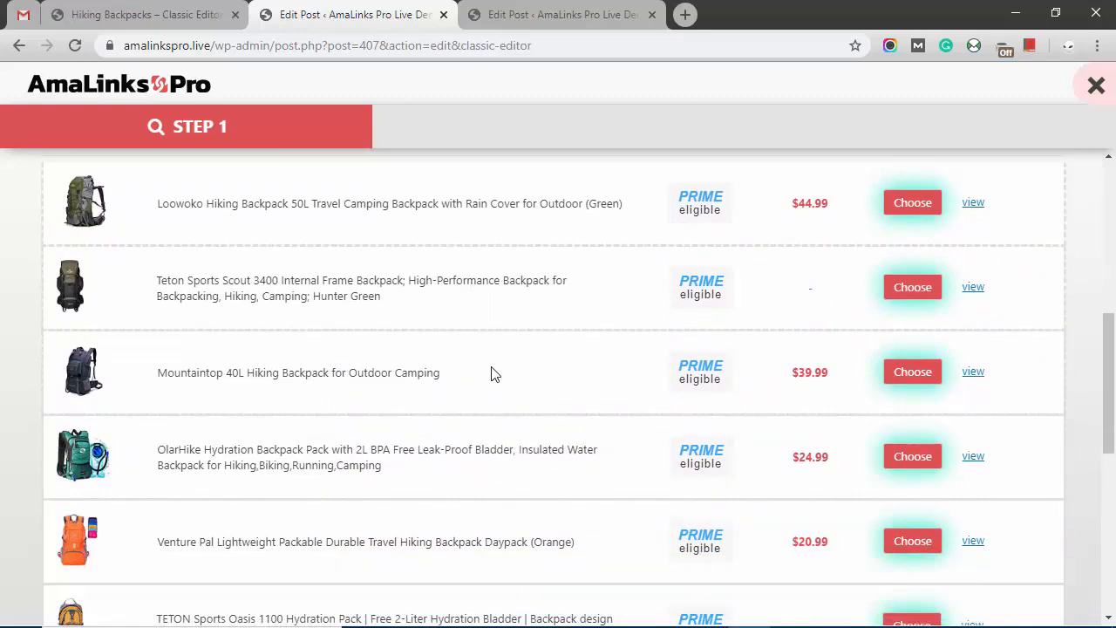
{"action": "left_click", "coordinate": [907, 374]}
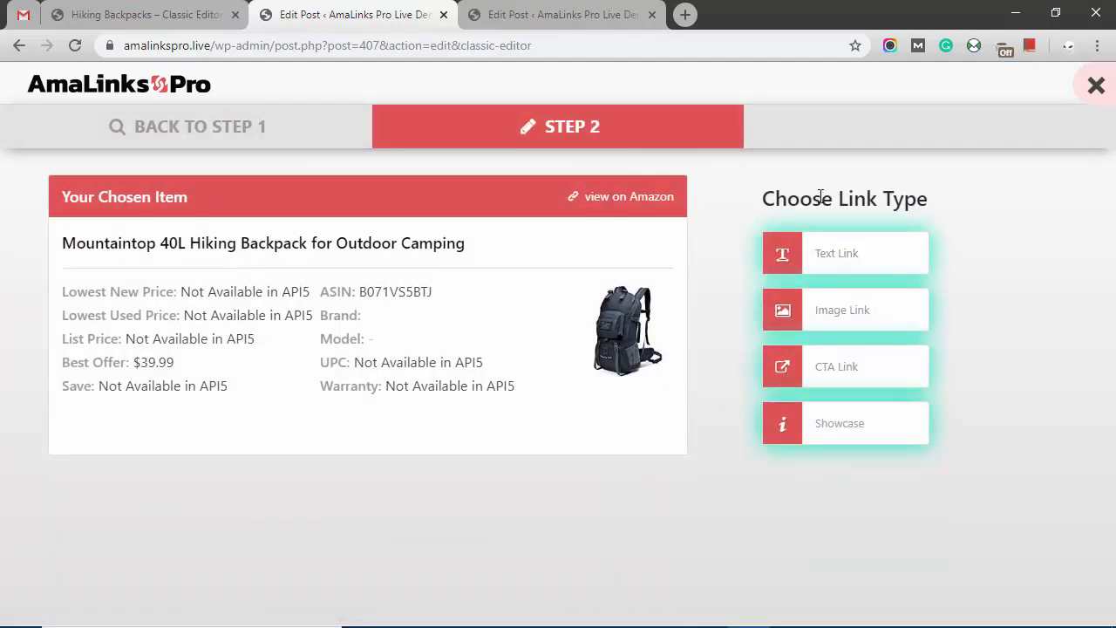
{"action": "left_click", "coordinate": [866, 429]}
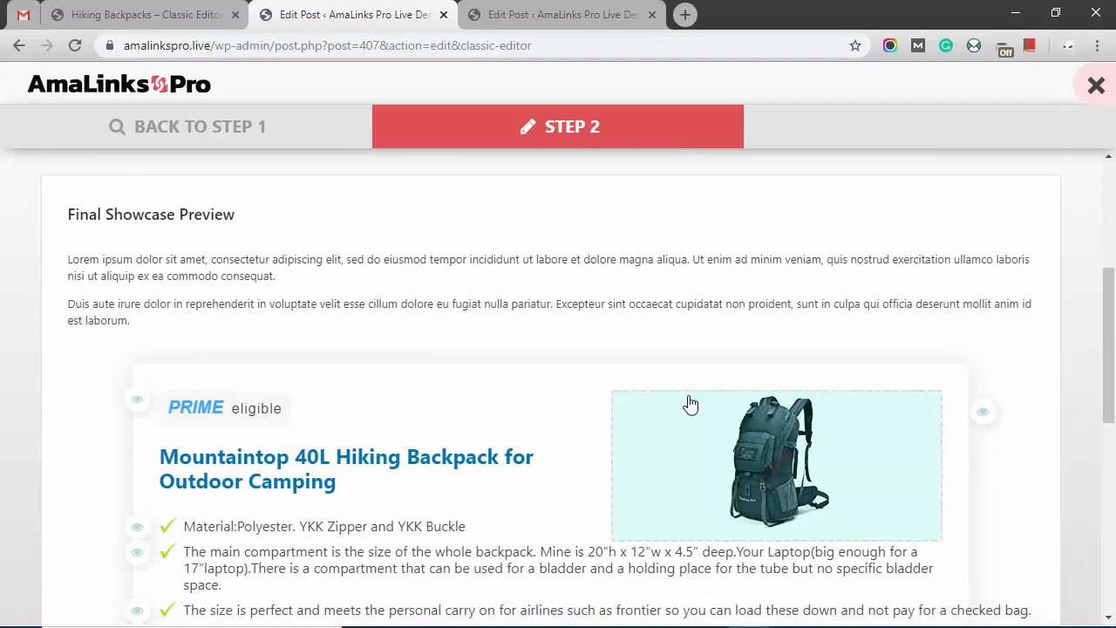
Hide the price in the showcase preview and show it again.
{"action": "scroll", "coordinate": [690, 404], "scroll_direction": "down", "scroll_amount": 2}
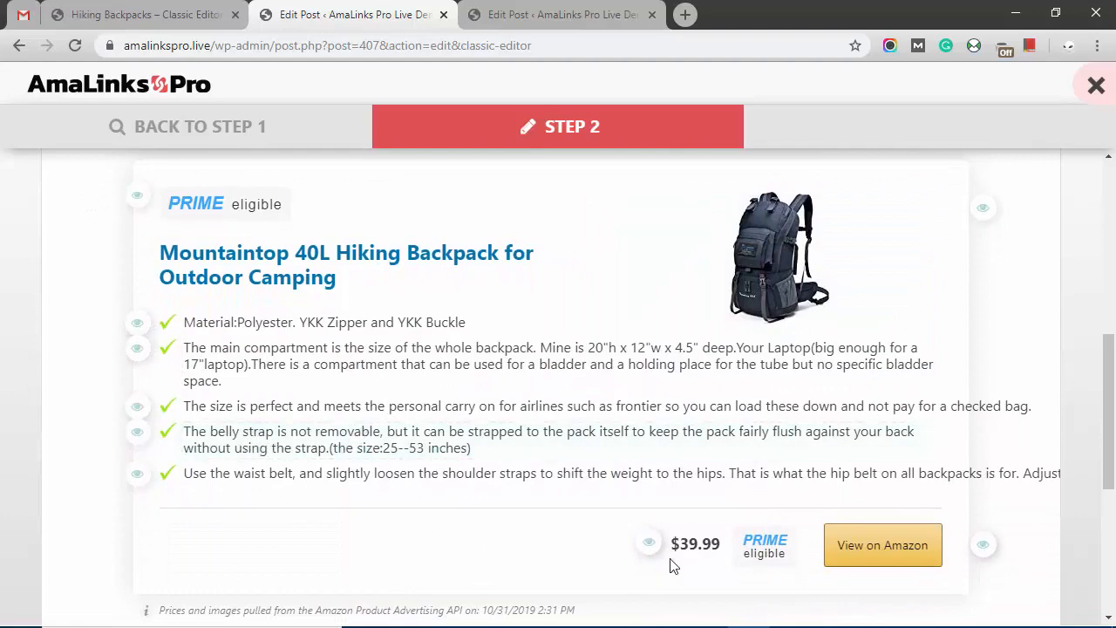
{"action": "left_click", "coordinate": [647, 546]}
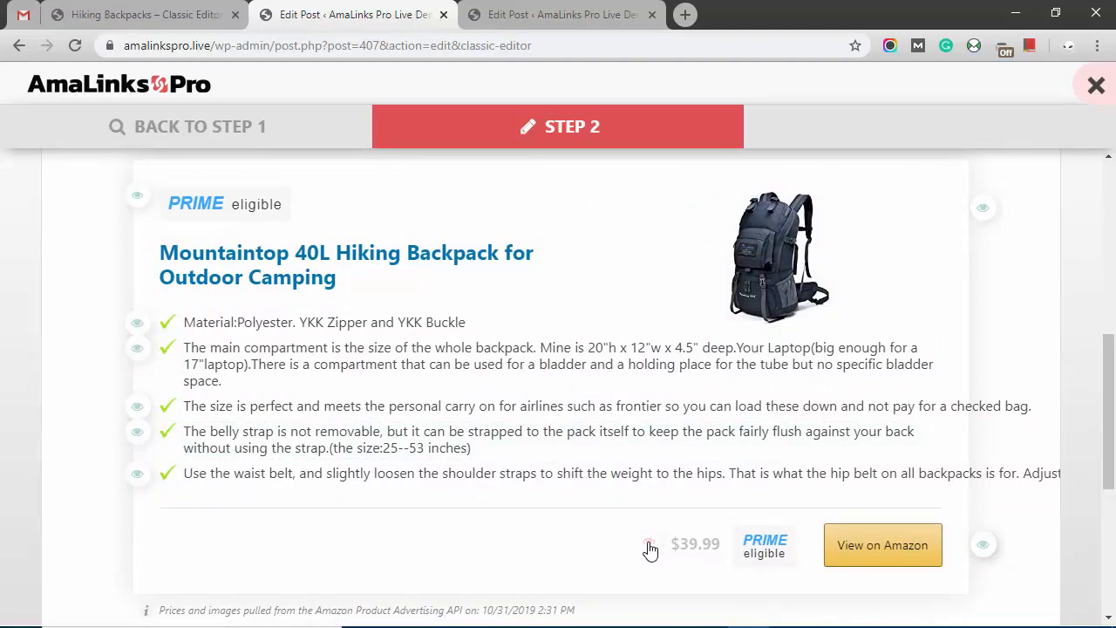
{"action": "left_click", "coordinate": [649, 545]}
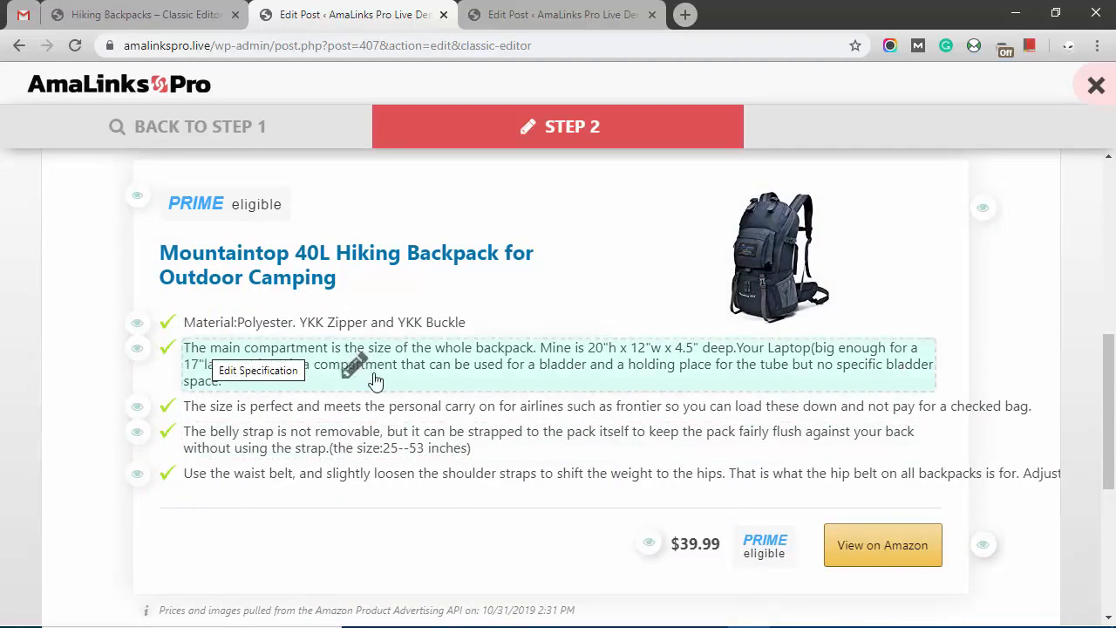
Accept the showcase configuration and proceed to step 3 of the link setup.
{"action": "scroll", "coordinate": [473, 391], "scroll_direction": "down", "scroll_amount": 2}
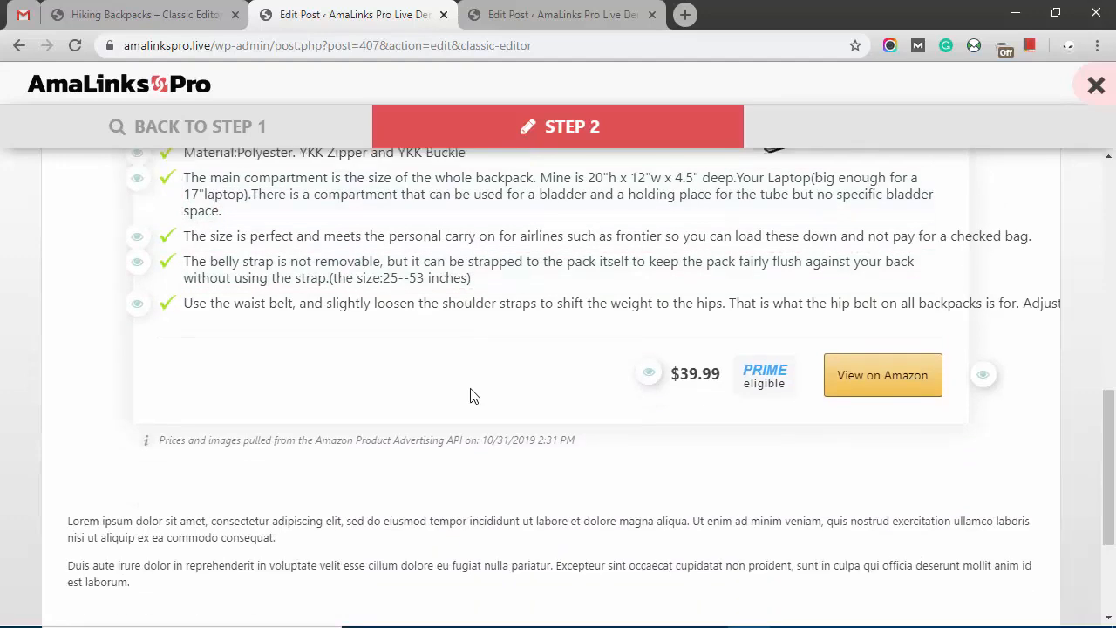
{"action": "scroll", "coordinate": [471, 396], "scroll_direction": "down", "scroll_amount": 2}
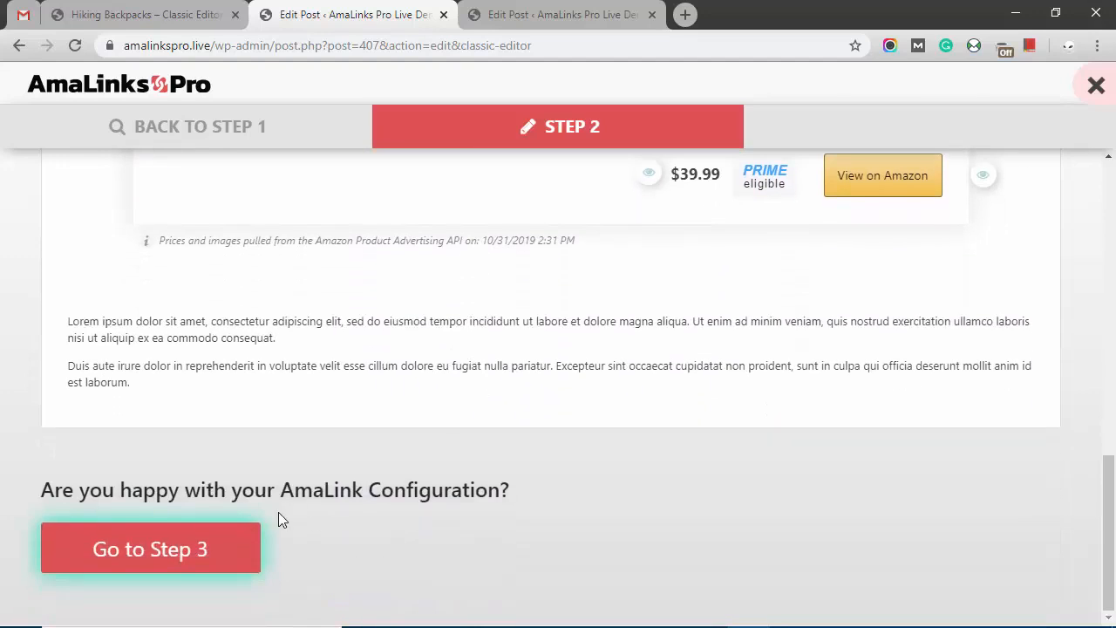
{"action": "left_click", "coordinate": [219, 535]}
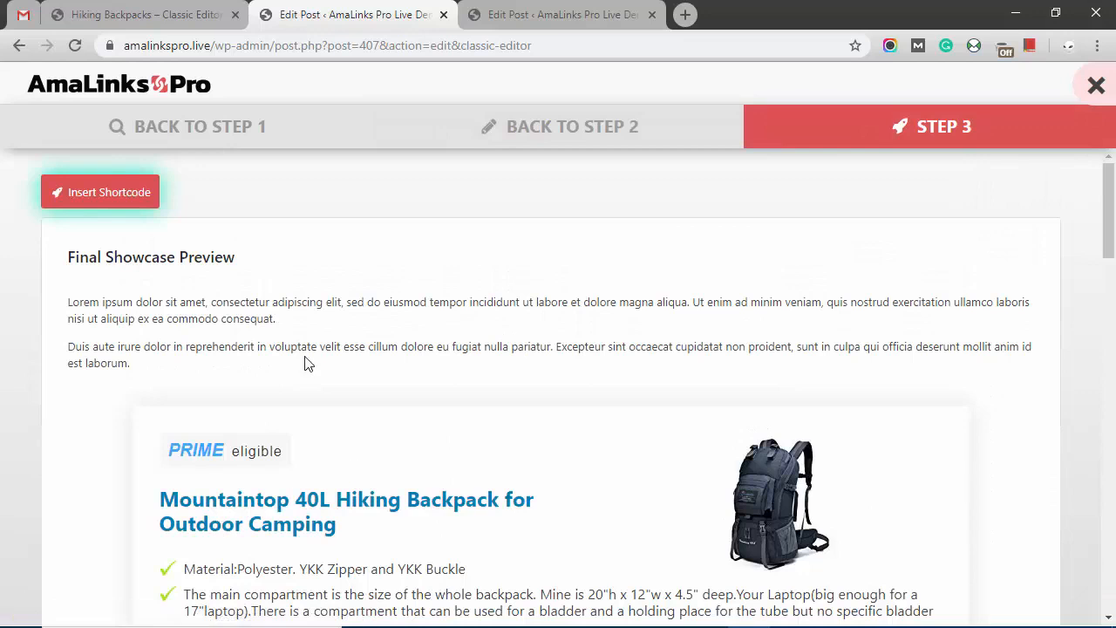
Insert the Mountaintop 40L showcase shortcode into the classic editor post with the default width, alignment and link settings.
{"action": "scroll", "coordinate": [314, 366], "scroll_direction": "down", "scroll_amount": 8}
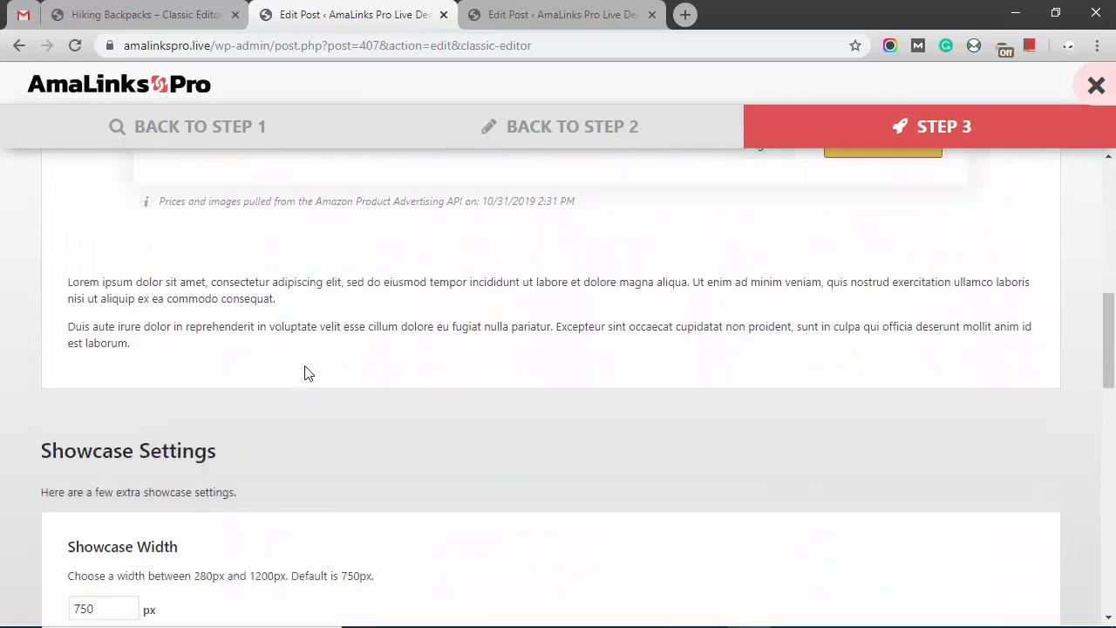
{"action": "scroll", "coordinate": [307, 373], "scroll_direction": "down", "scroll_amount": 2}
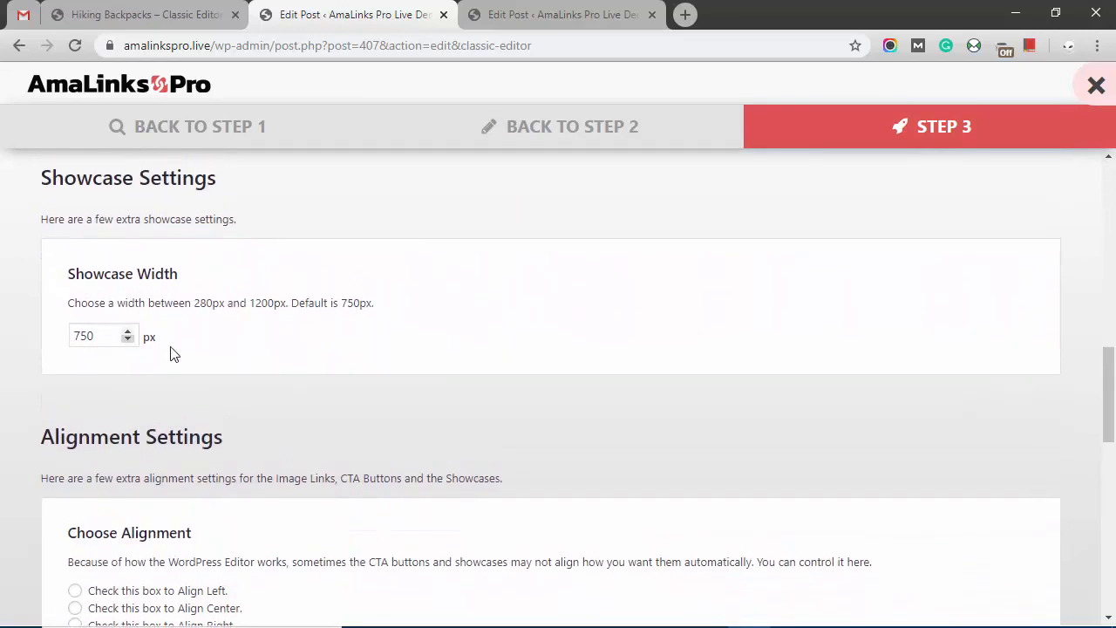
{"action": "scroll", "coordinate": [169, 351], "scroll_direction": "down", "scroll_amount": 1}
{"action": "scroll", "coordinate": [221, 497], "scroll_direction": "down", "scroll_amount": 4}
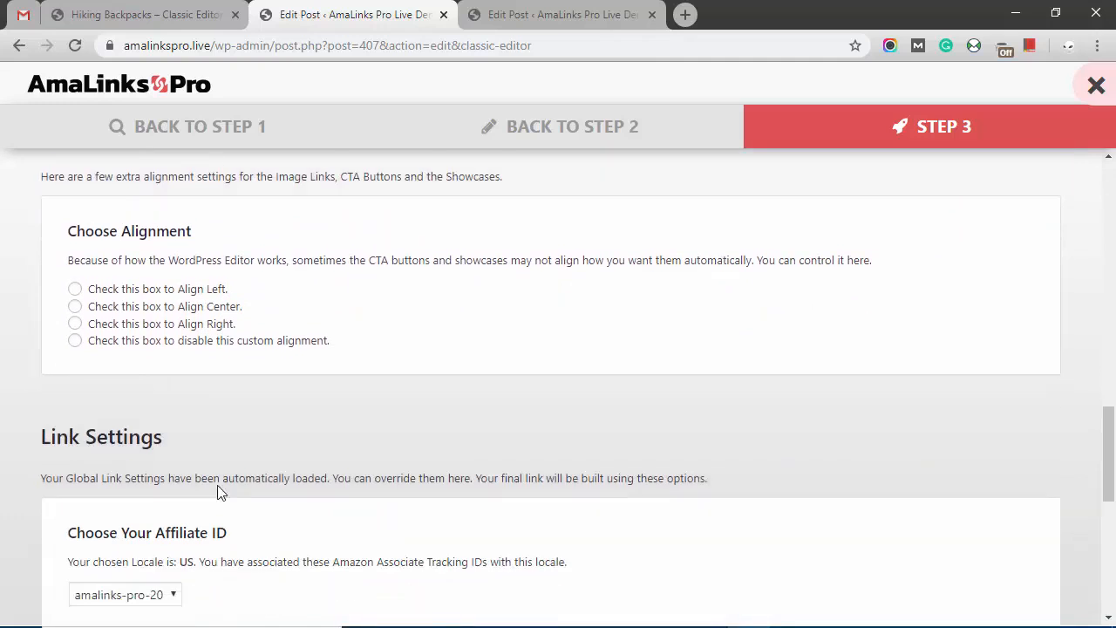
{"action": "scroll", "coordinate": [220, 493], "scroll_direction": "down", "scroll_amount": 5}
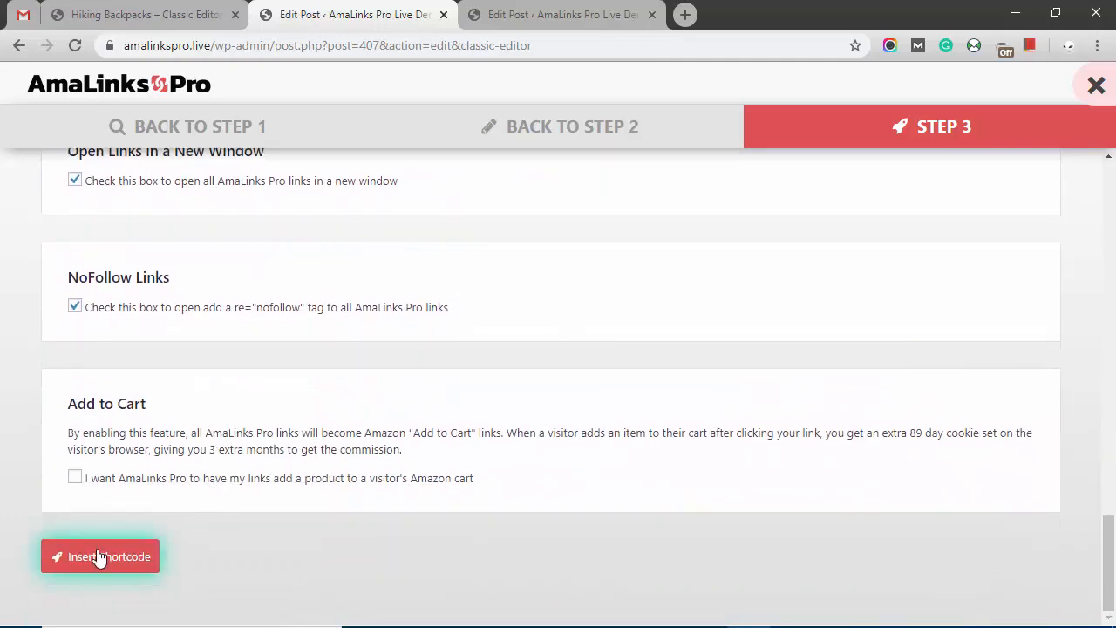
{"action": "left_click", "coordinate": [99, 558]}
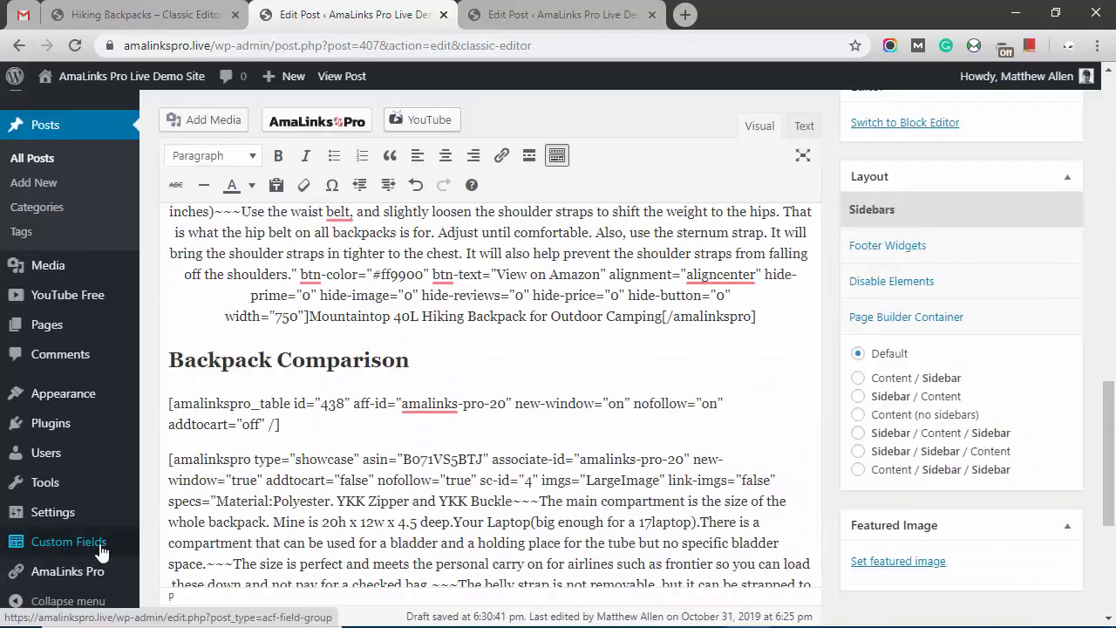
{"action": "scroll", "coordinate": [463, 500], "scroll_direction": "down", "scroll_amount": 1}
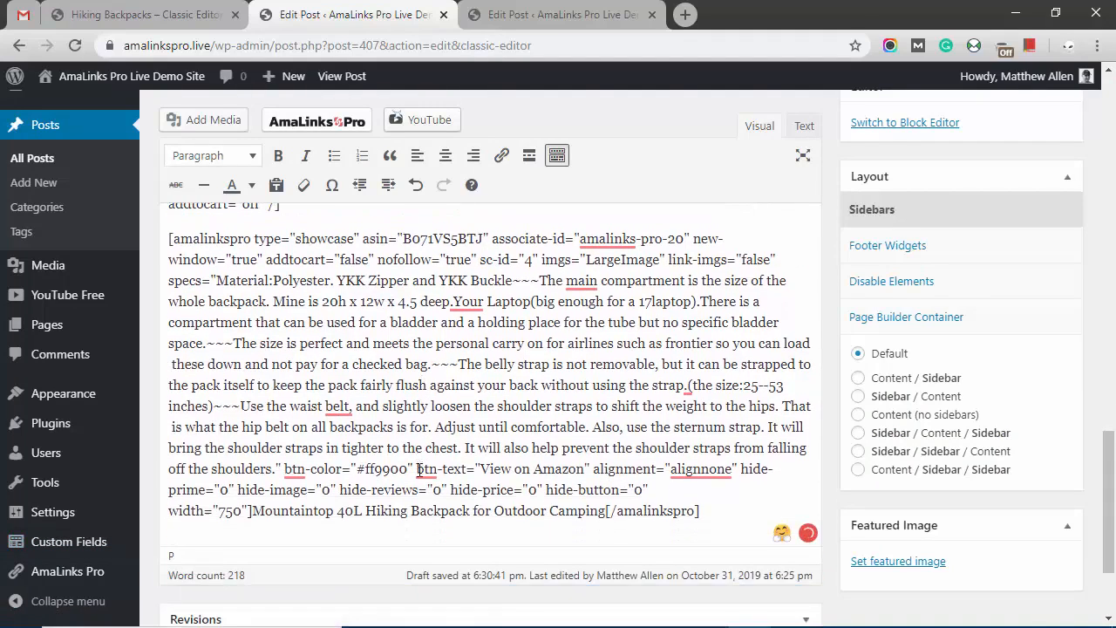
Switch to the block editor version of the post and add a Product Comparison Table block below the existing comparison table shortcode.
{"action": "left_click", "coordinate": [531, 20]}
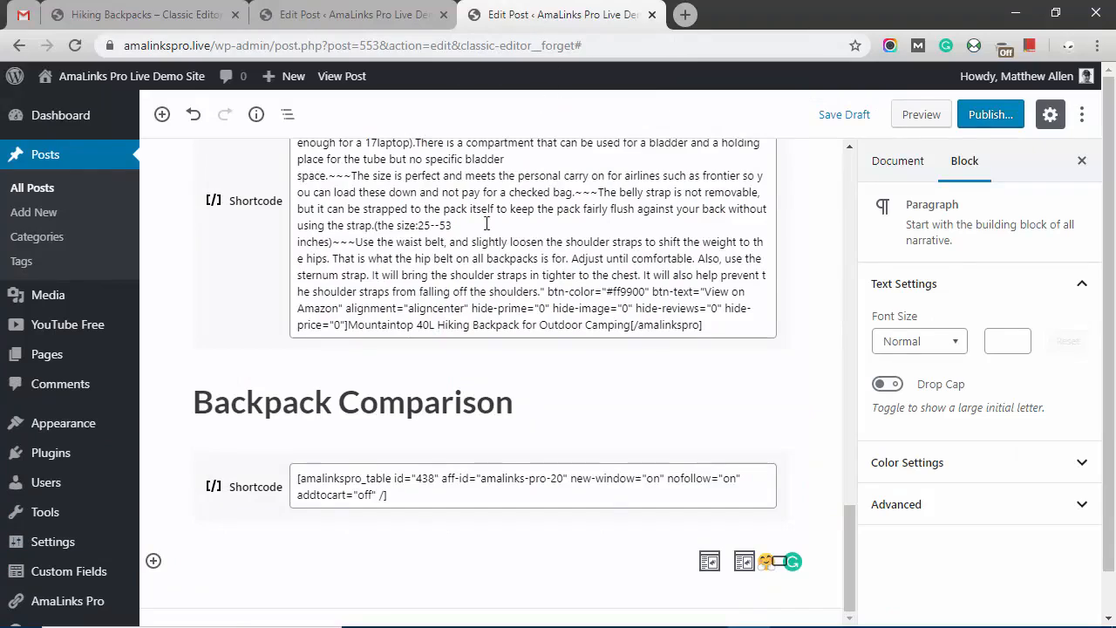
{"action": "scroll", "coordinate": [478, 234], "scroll_direction": "up", "scroll_amount": 6}
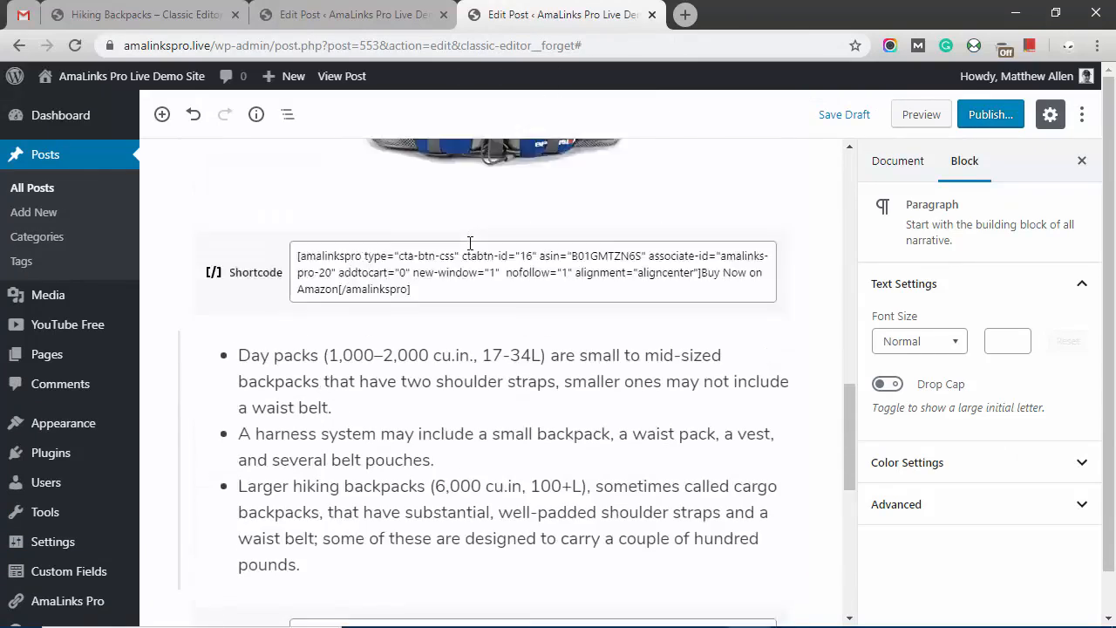
{"action": "scroll", "coordinate": [469, 245], "scroll_direction": "up", "scroll_amount": 5}
{"action": "scroll", "coordinate": [469, 248], "scroll_direction": "down", "scroll_amount": 8}
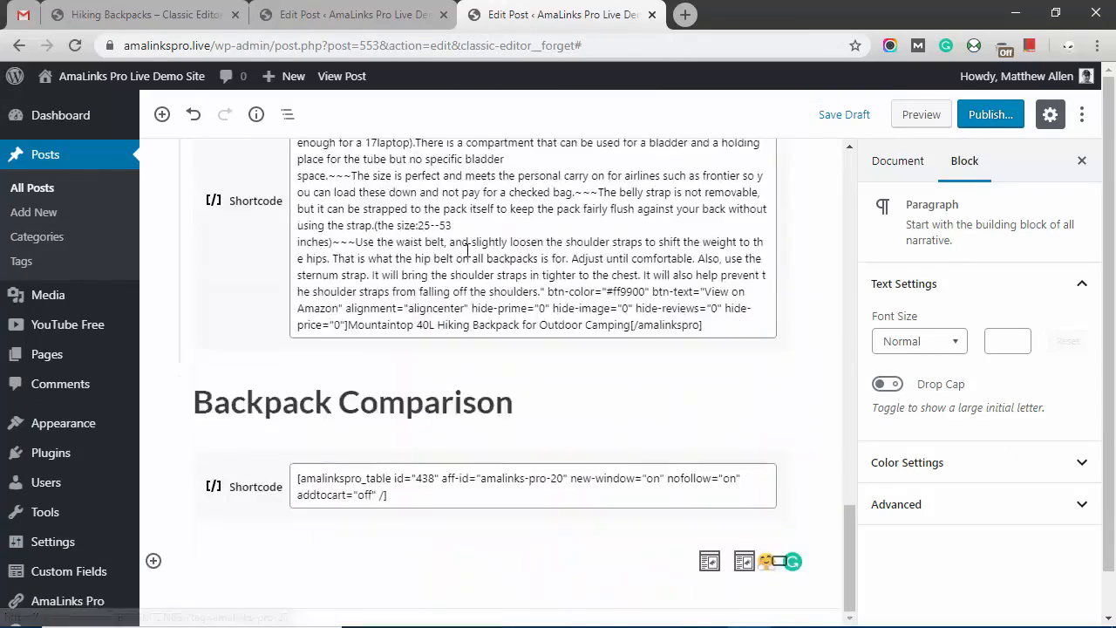
{"action": "scroll", "coordinate": [454, 248], "scroll_direction": "up", "scroll_amount": 1}
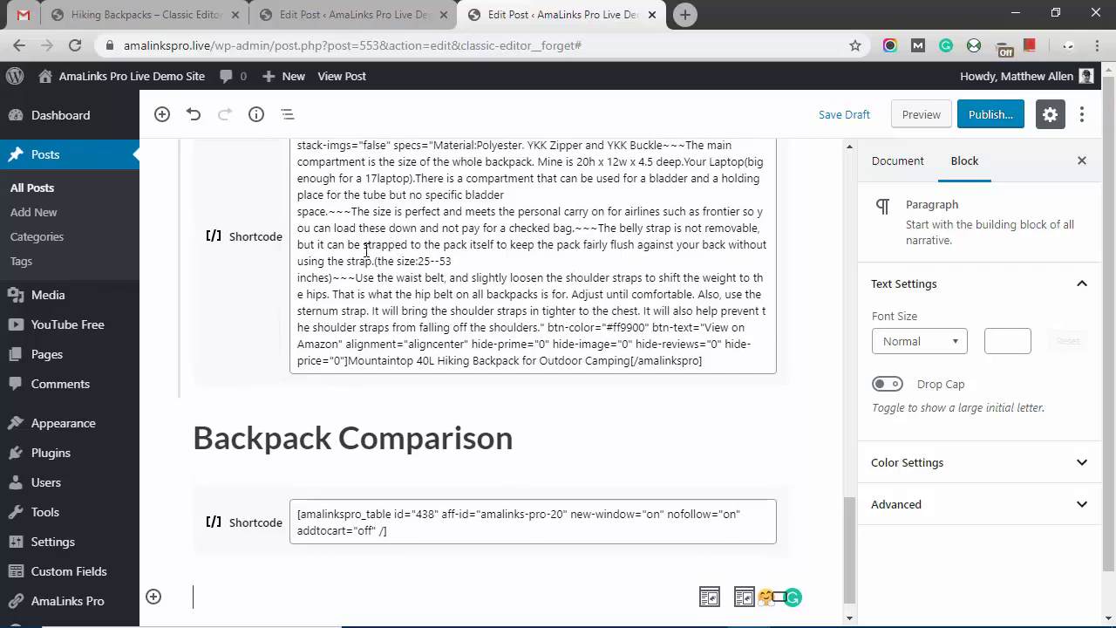
{"action": "scroll", "coordinate": [397, 418], "scroll_direction": "down", "scroll_amount": 1}
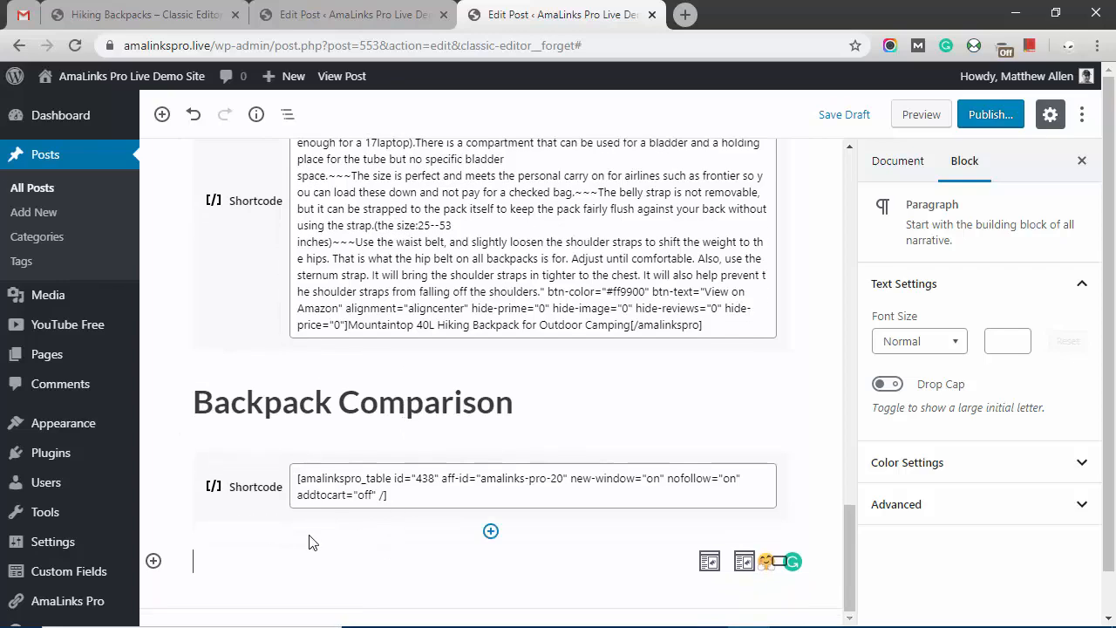
{"action": "left_click", "coordinate": [154, 561]}
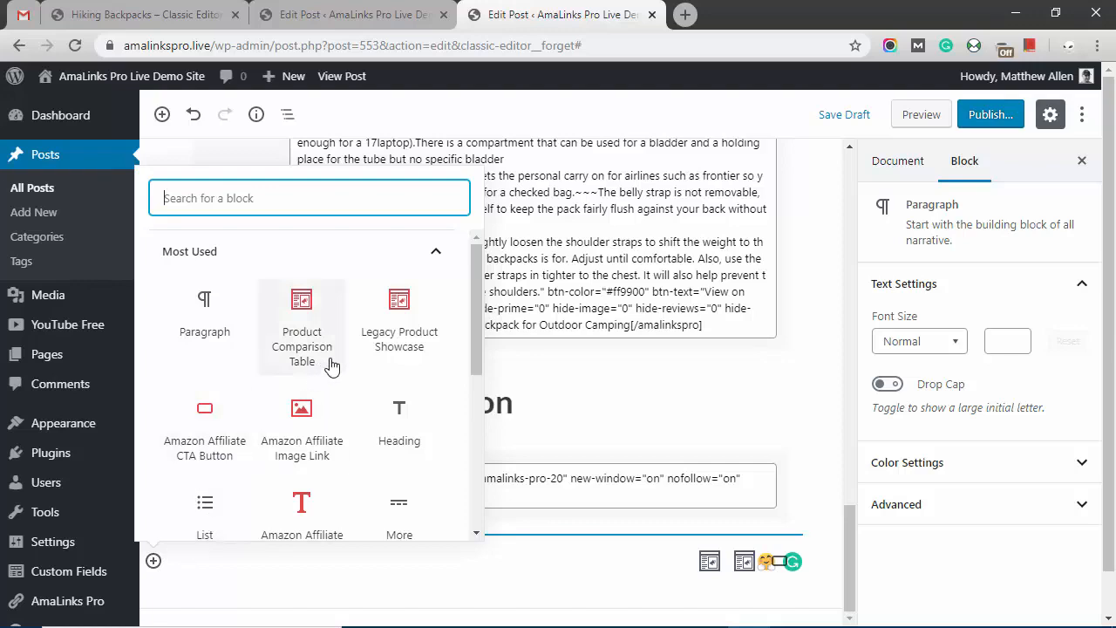
{"action": "left_click", "coordinate": [304, 340]}
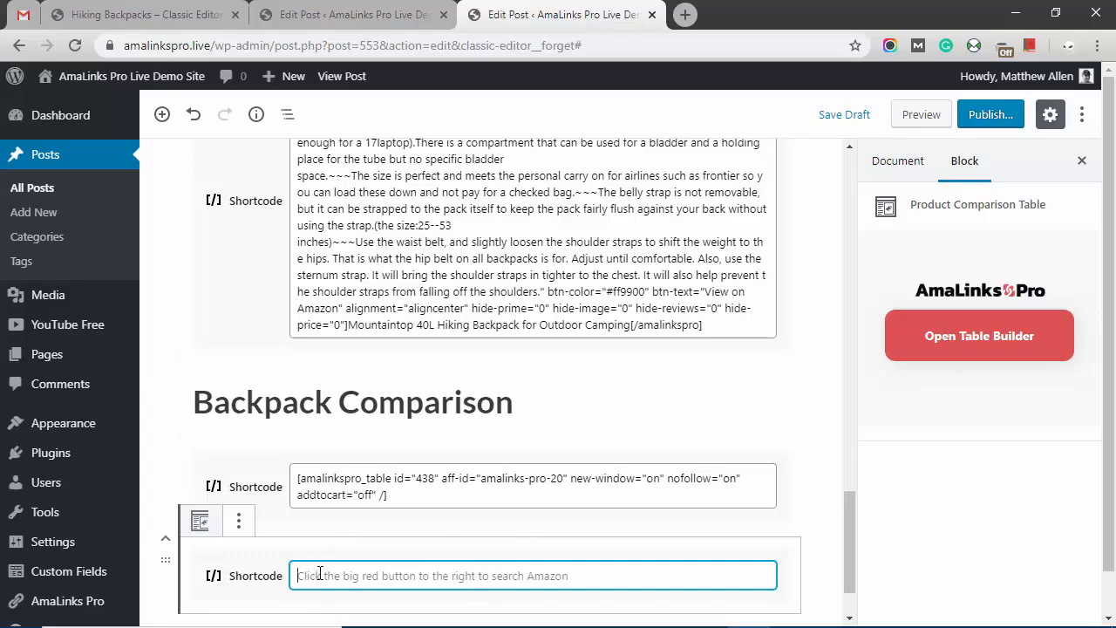
Open the table builder for the new block and insert the existing "Backpacks" comparison table (#386) into Gutenberg.
{"action": "left_click", "coordinate": [973, 345]}
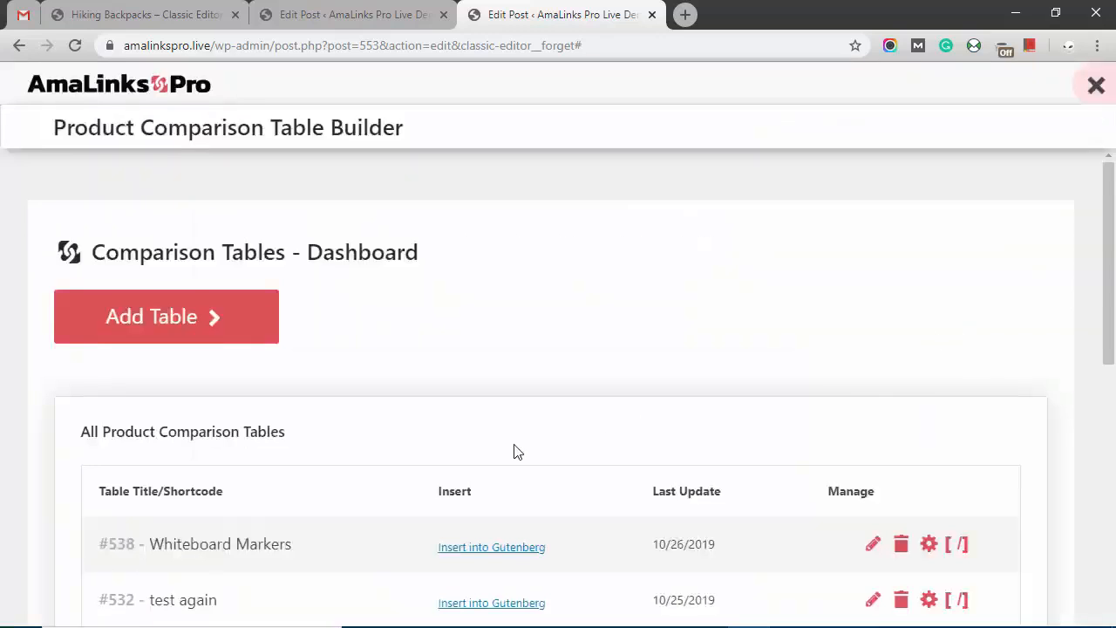
{"action": "scroll", "coordinate": [370, 476], "scroll_direction": "down", "scroll_amount": 4}
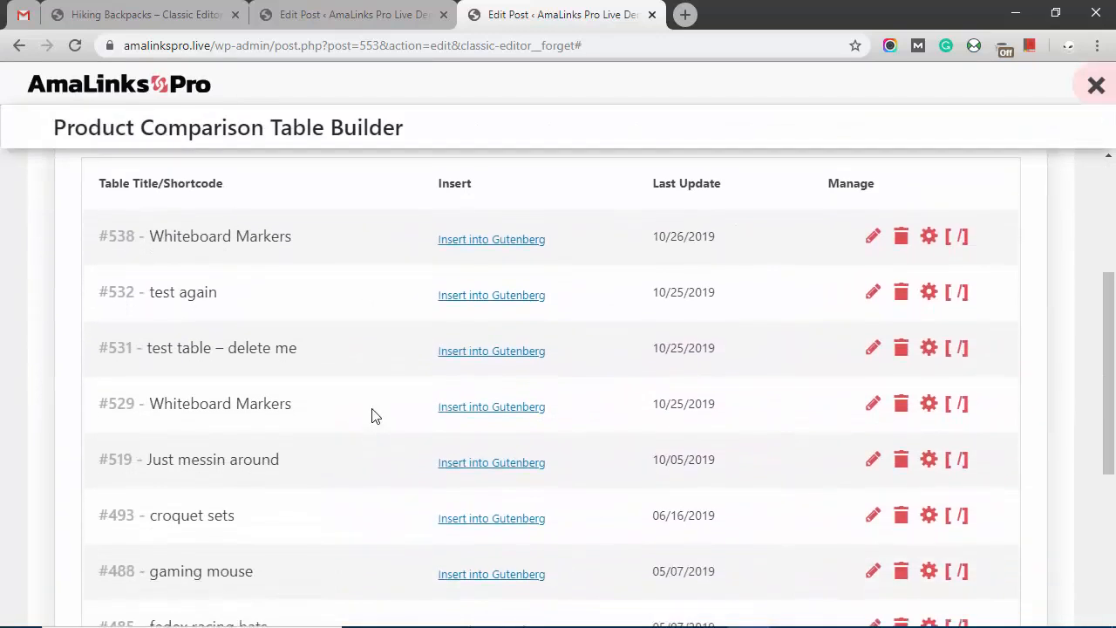
{"action": "scroll", "coordinate": [283, 273], "scroll_direction": "down", "scroll_amount": 4}
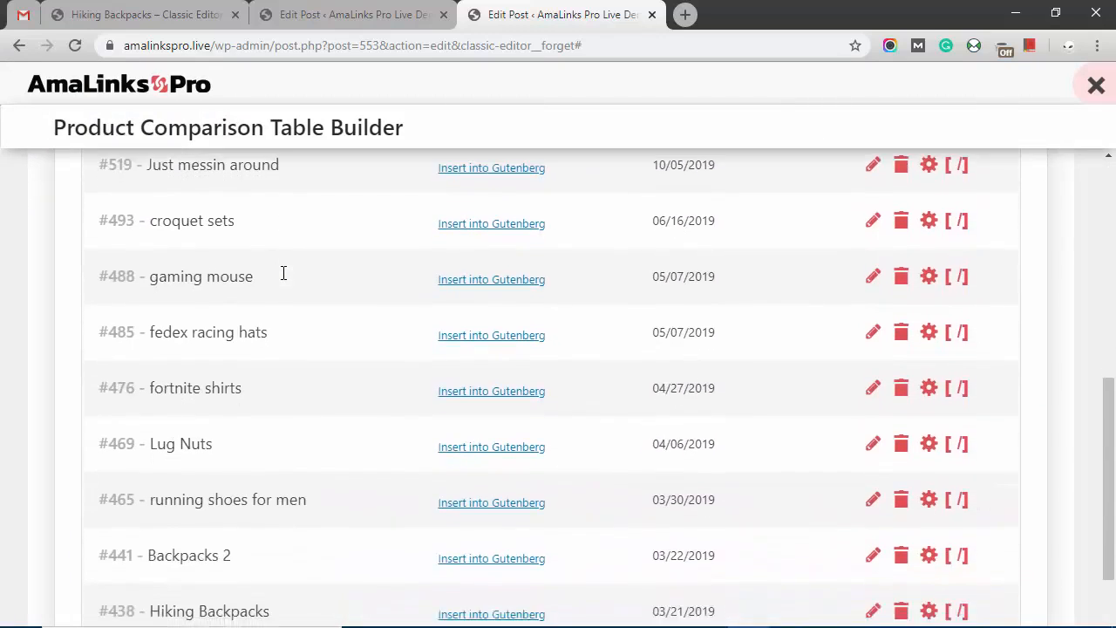
{"action": "scroll", "coordinate": [281, 274], "scroll_direction": "up", "scroll_amount": 6}
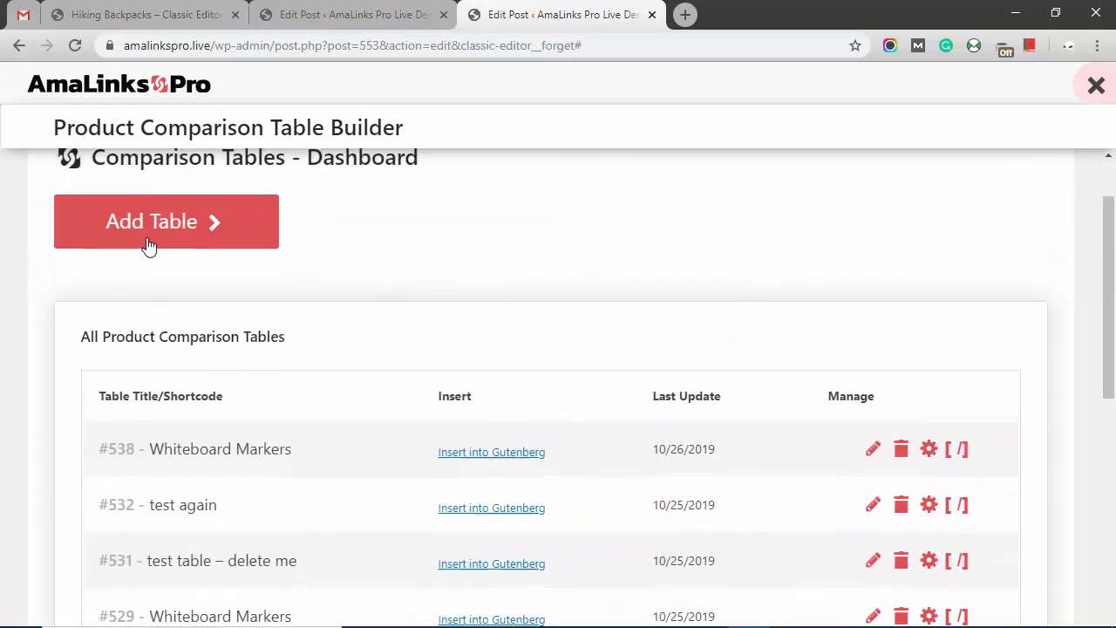
{"action": "scroll", "coordinate": [242, 262], "scroll_direction": "down", "scroll_amount": 3}
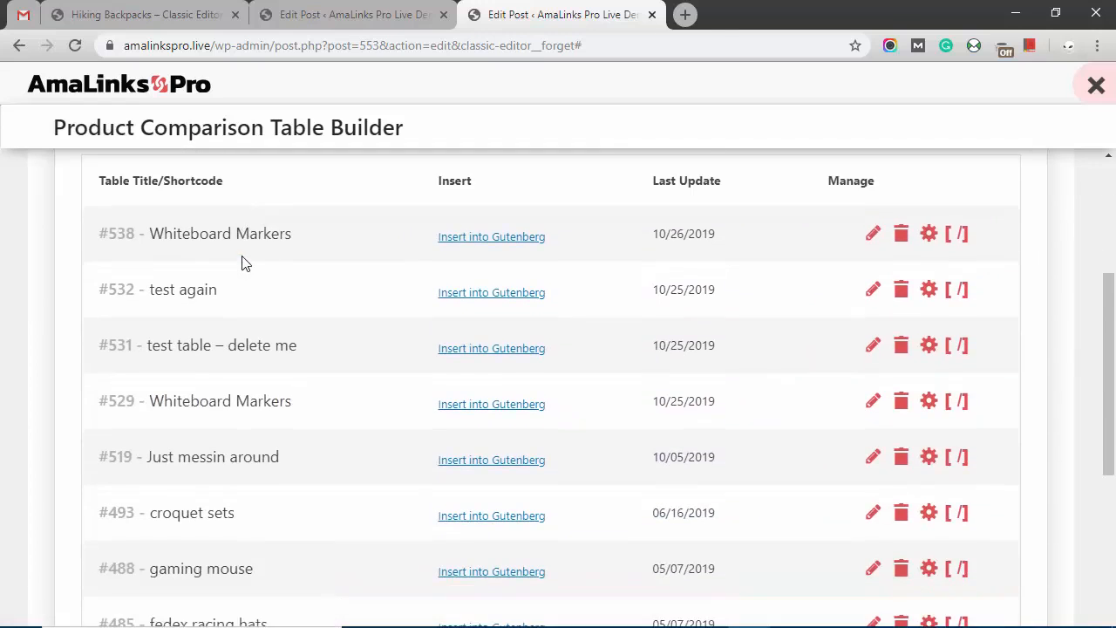
{"action": "scroll", "coordinate": [449, 493], "scroll_direction": "down", "scroll_amount": 3}
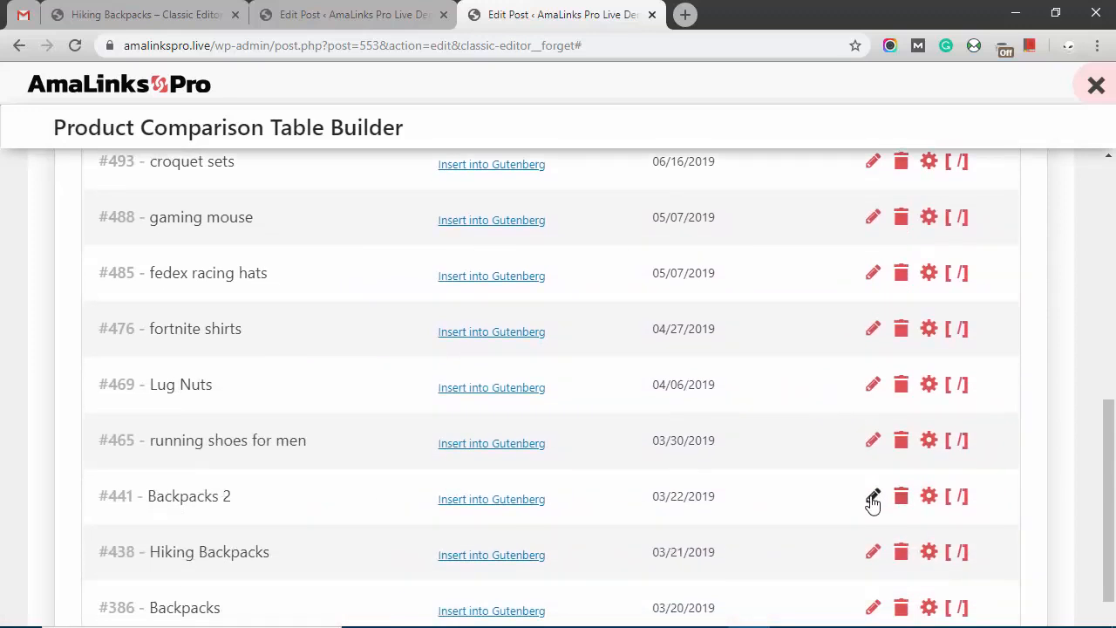
{"action": "scroll", "coordinate": [684, 478], "scroll_direction": "down", "scroll_amount": 3}
{"action": "scroll", "coordinate": [680, 468], "scroll_direction": "up", "scroll_amount": 5}
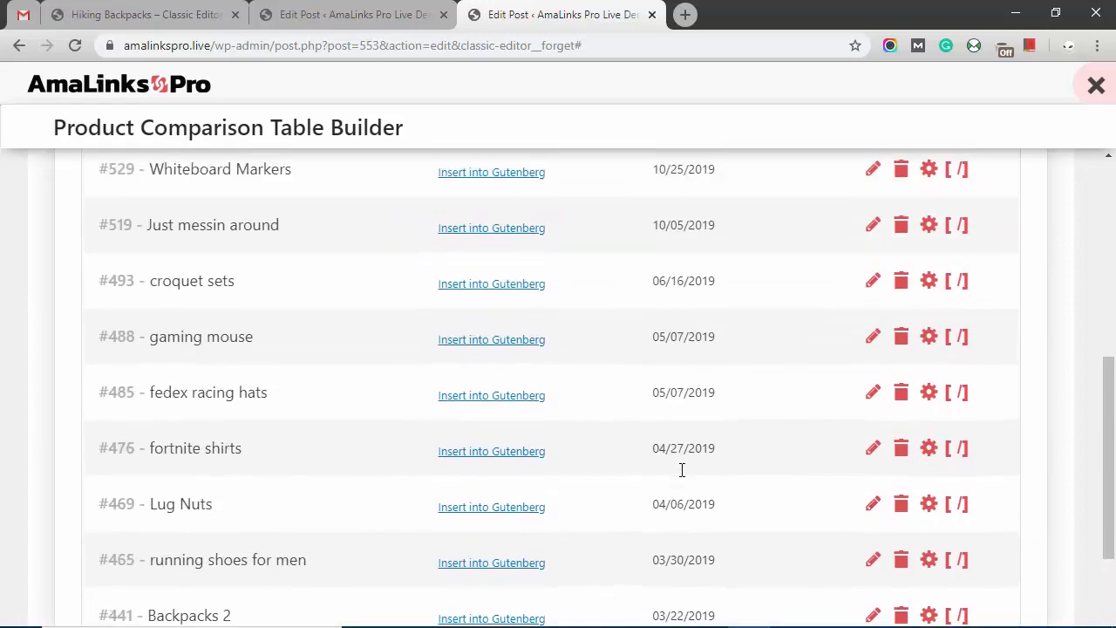
{"action": "scroll", "coordinate": [681, 469], "scroll_direction": "down", "scroll_amount": 5}
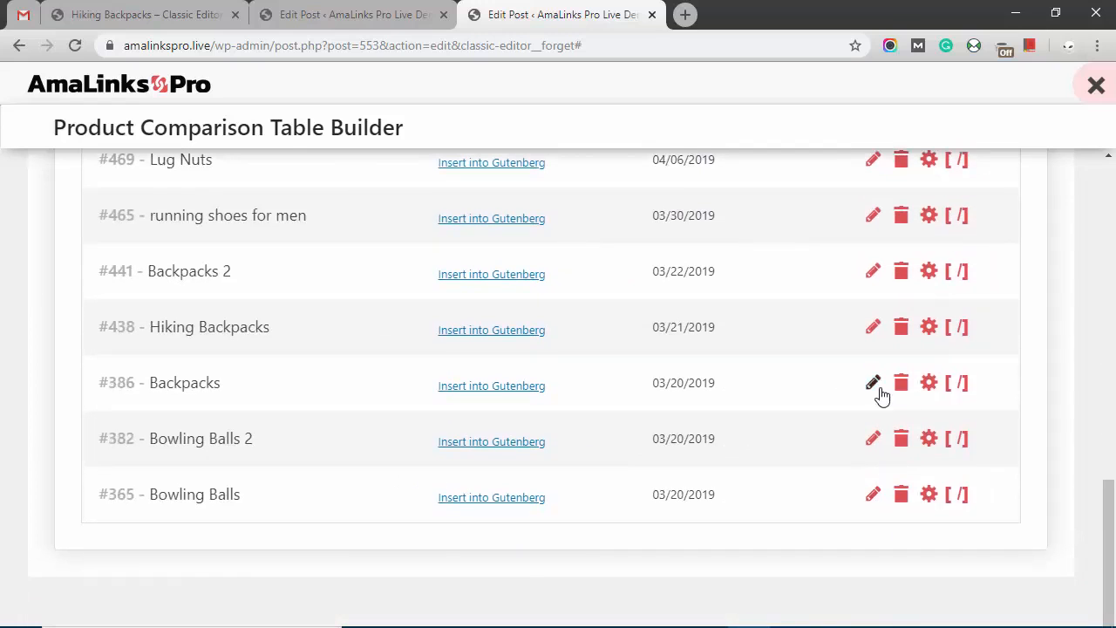
{"action": "left_click", "coordinate": [502, 391]}
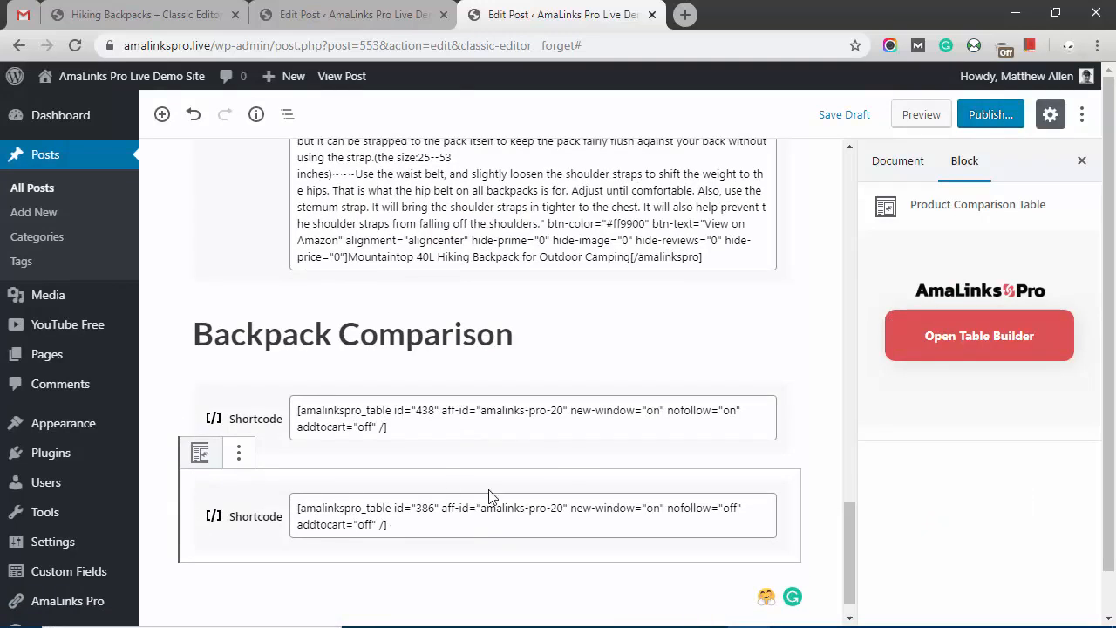
Review the published Hiking Backpacks – Classic Editor post, checking its comparison table, product showcase, image link and text link.
{"action": "left_click", "coordinate": [148, 15]}
{"action": "scroll", "coordinate": [545, 390], "scroll_direction": "down", "scroll_amount": 3}
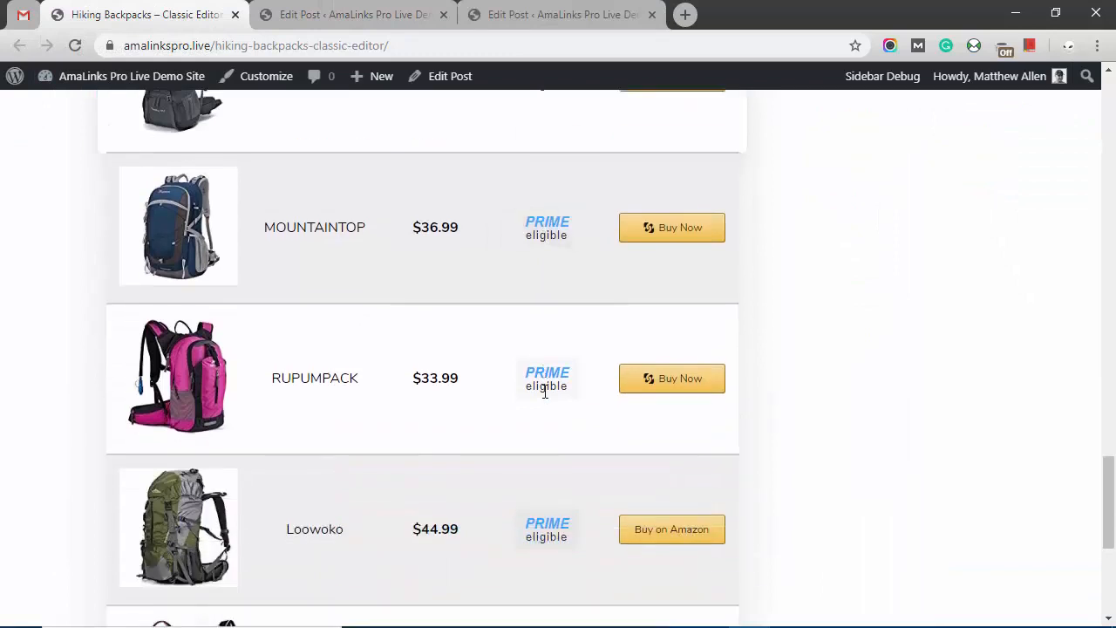
{"action": "scroll", "coordinate": [533, 391], "scroll_direction": "up", "scroll_amount": 7}
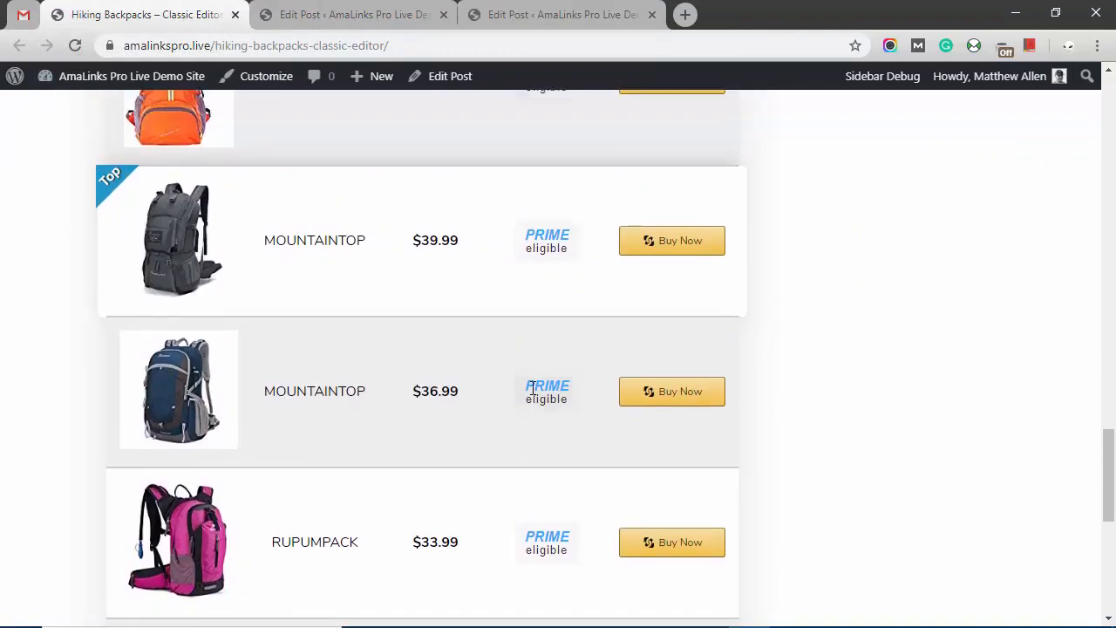
{"action": "scroll", "coordinate": [531, 393], "scroll_direction": "up", "scroll_amount": 10}
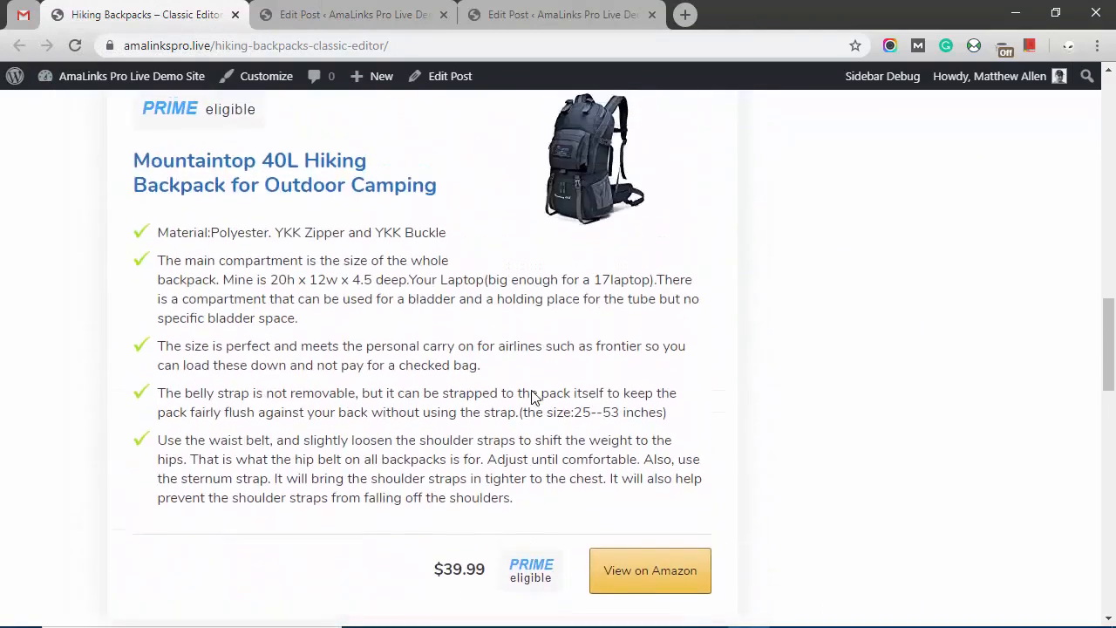
{"action": "scroll", "coordinate": [535, 397], "scroll_direction": "up", "scroll_amount": 8}
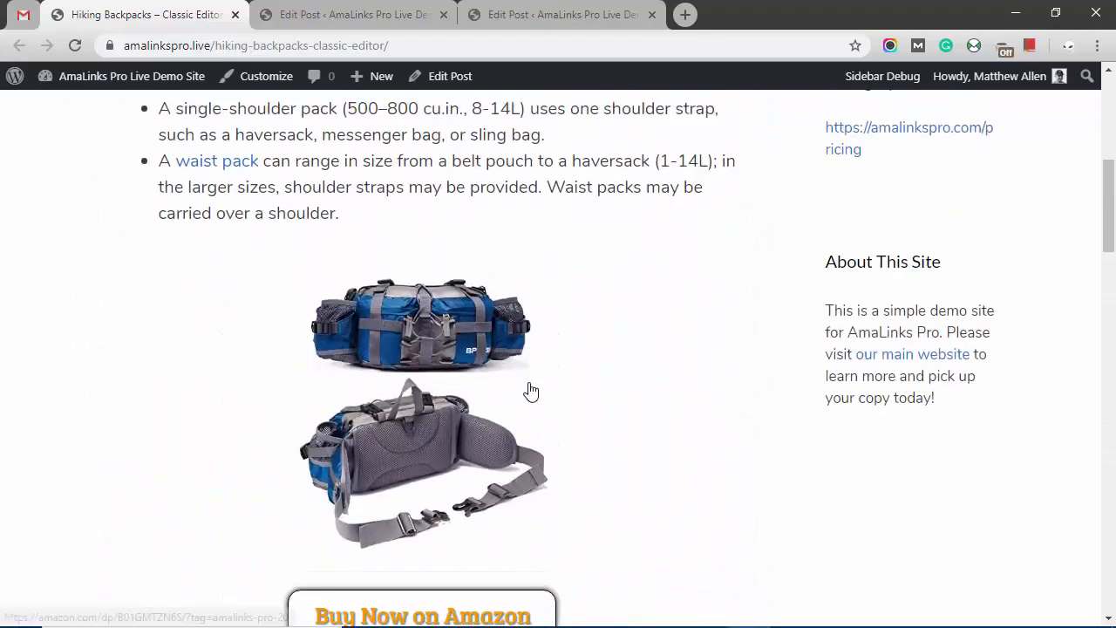
{"action": "scroll", "coordinate": [533, 391], "scroll_direction": "up", "scroll_amount": 1}
{"action": "scroll", "coordinate": [532, 390], "scroll_direction": "up", "scroll_amount": 2}
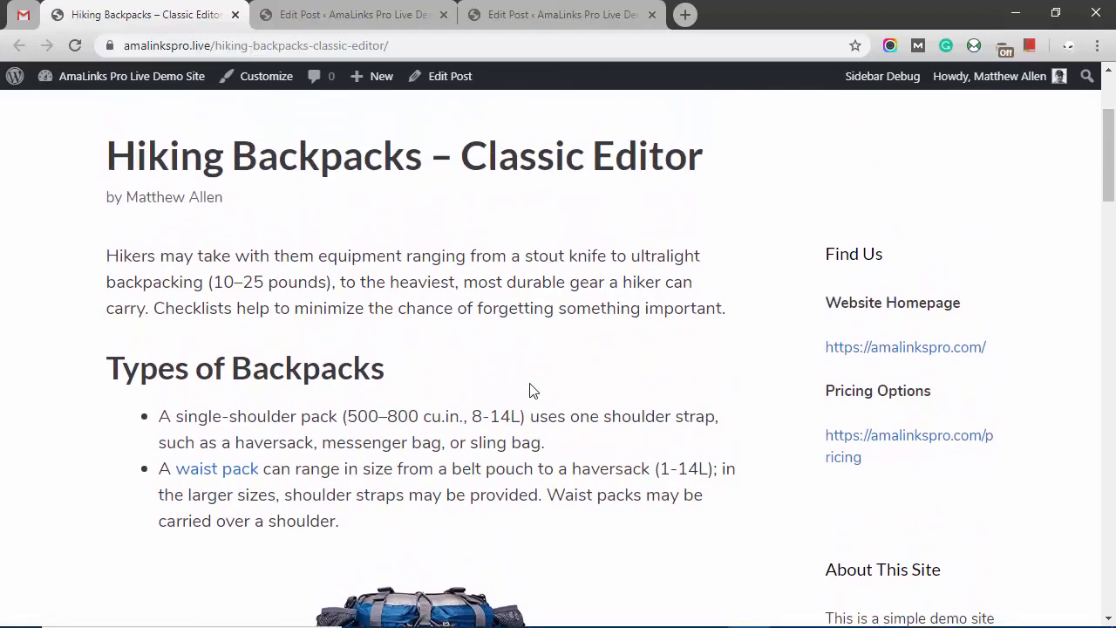
{"action": "scroll", "coordinate": [532, 390], "scroll_direction": "down", "scroll_amount": 1}
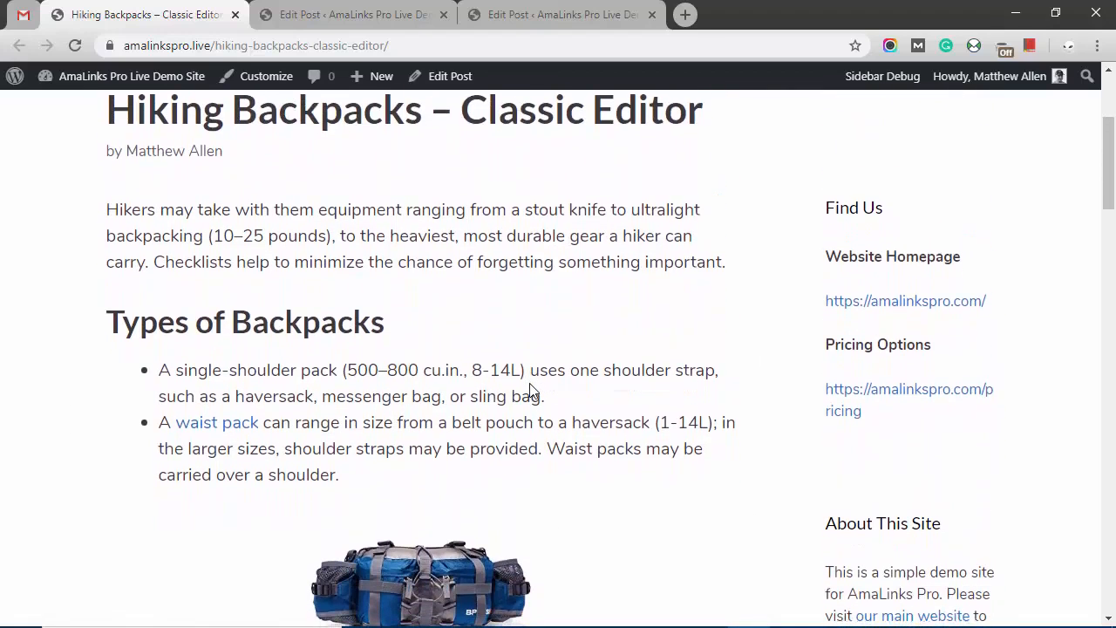